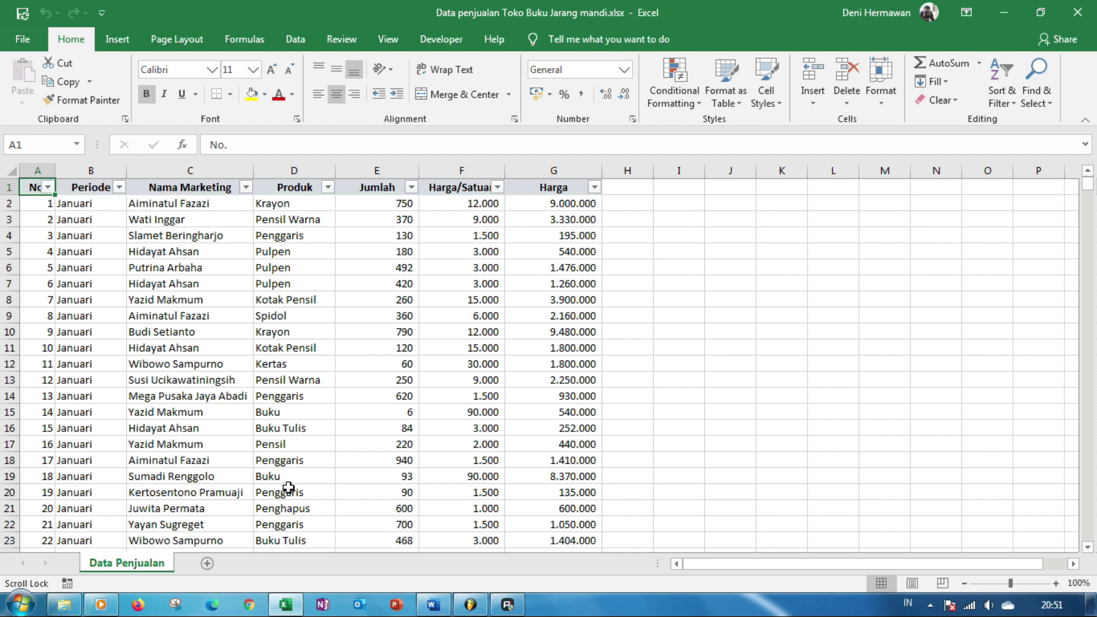
- Copy the whole sales table A1:G1343 and build an empty PivotTable from it on a new worksheet
key(ctrl+a)
key(ctrl+c)
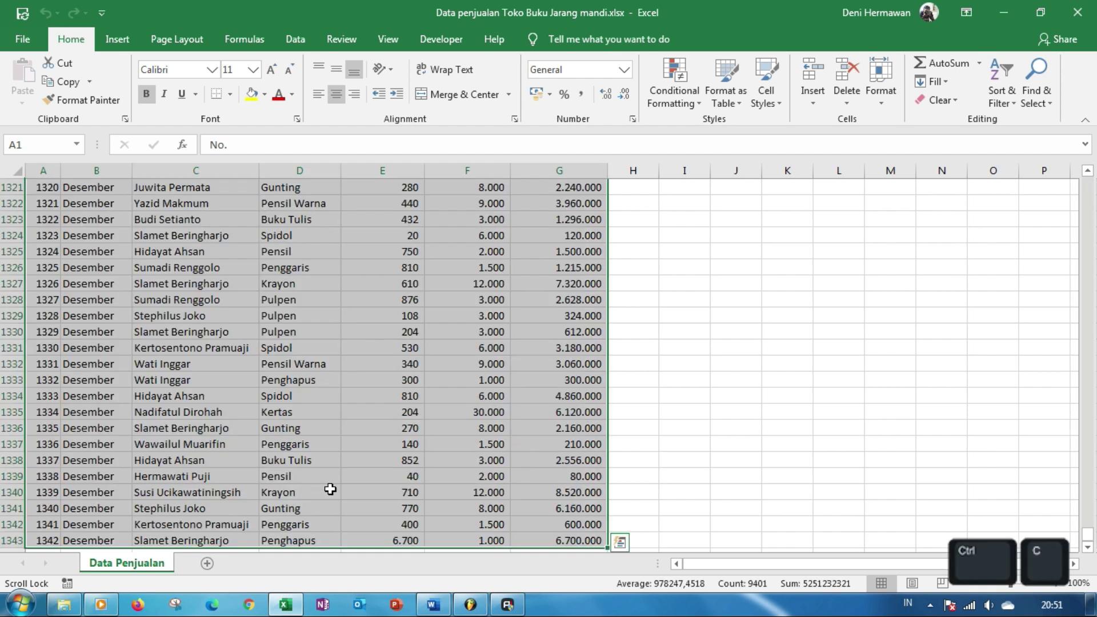
click(120, 43)
click(35, 89)
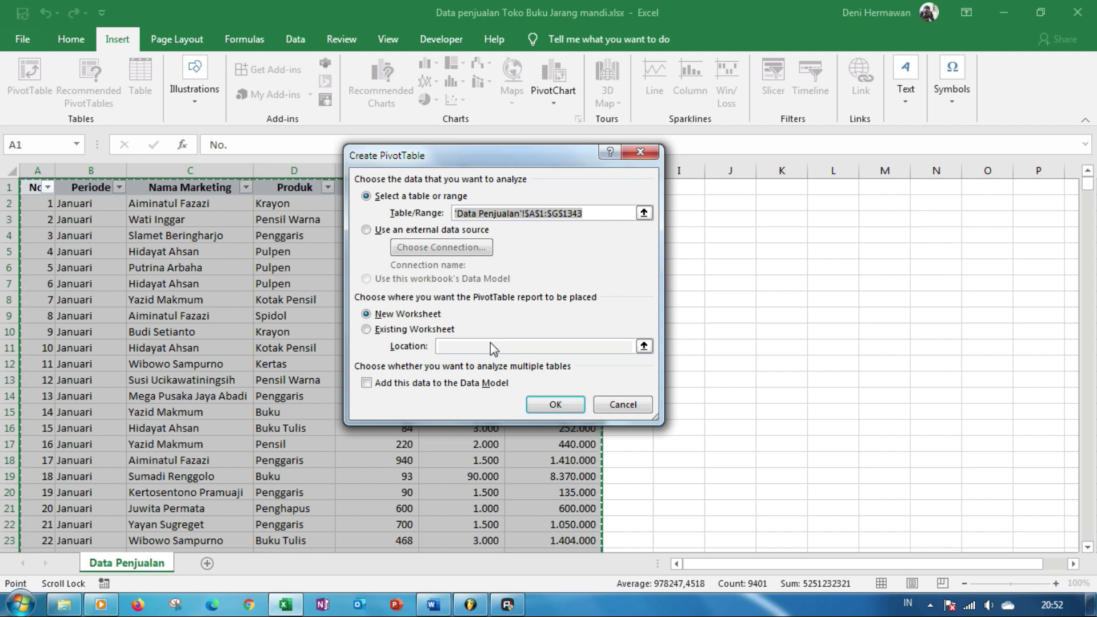
click(550, 402)
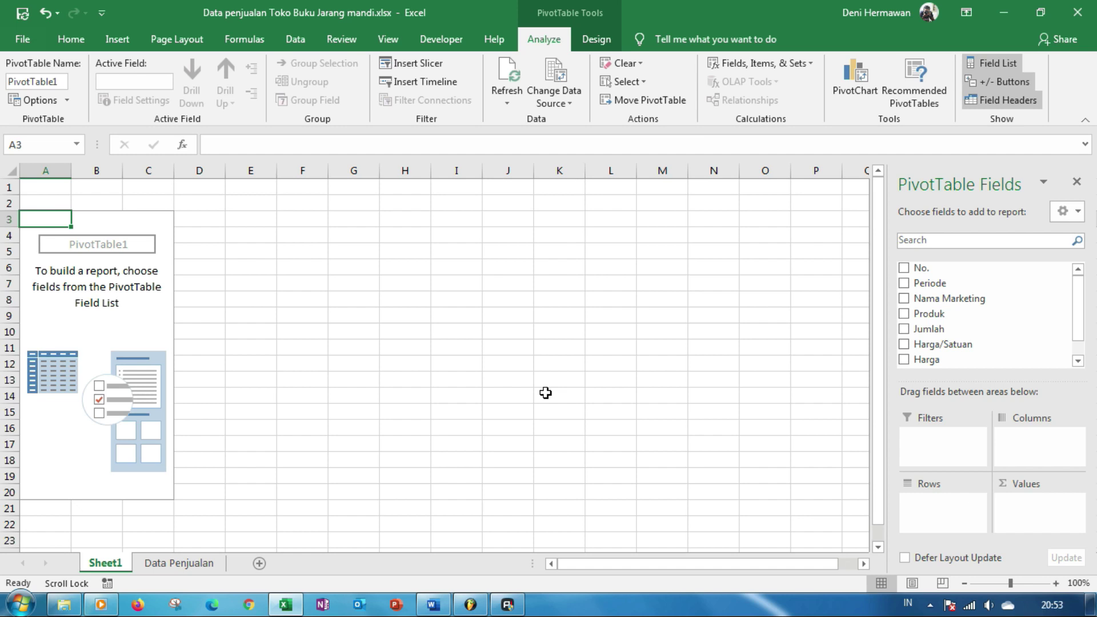
- Rename the Sheet1 tab holding the PivotTable to 'Pivot'
double_click(109, 563)
text(Pivot)
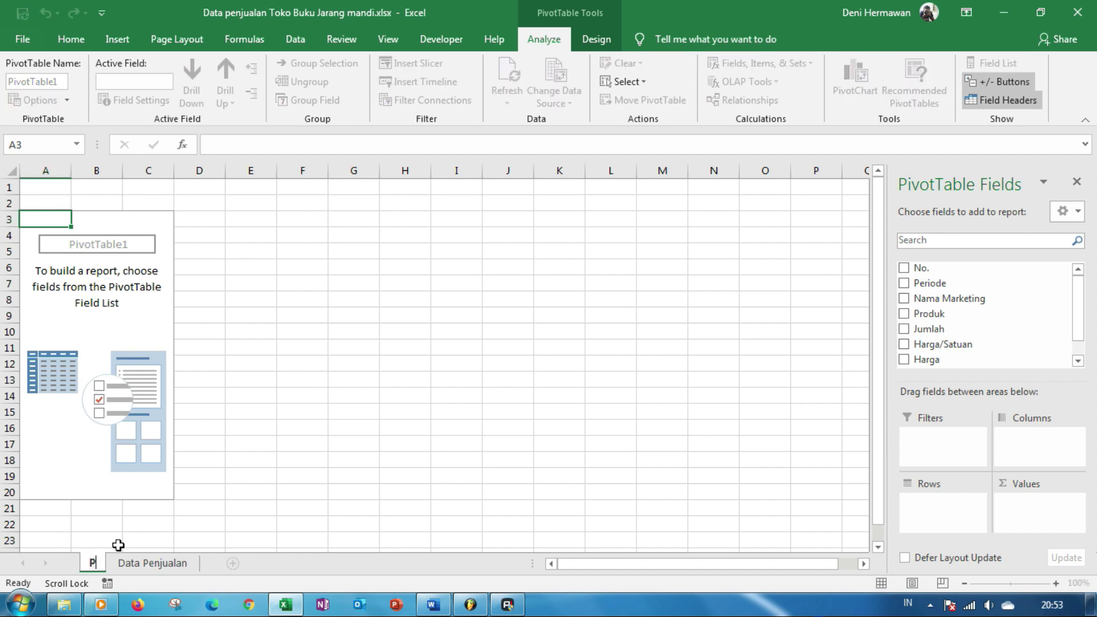
key(Return)
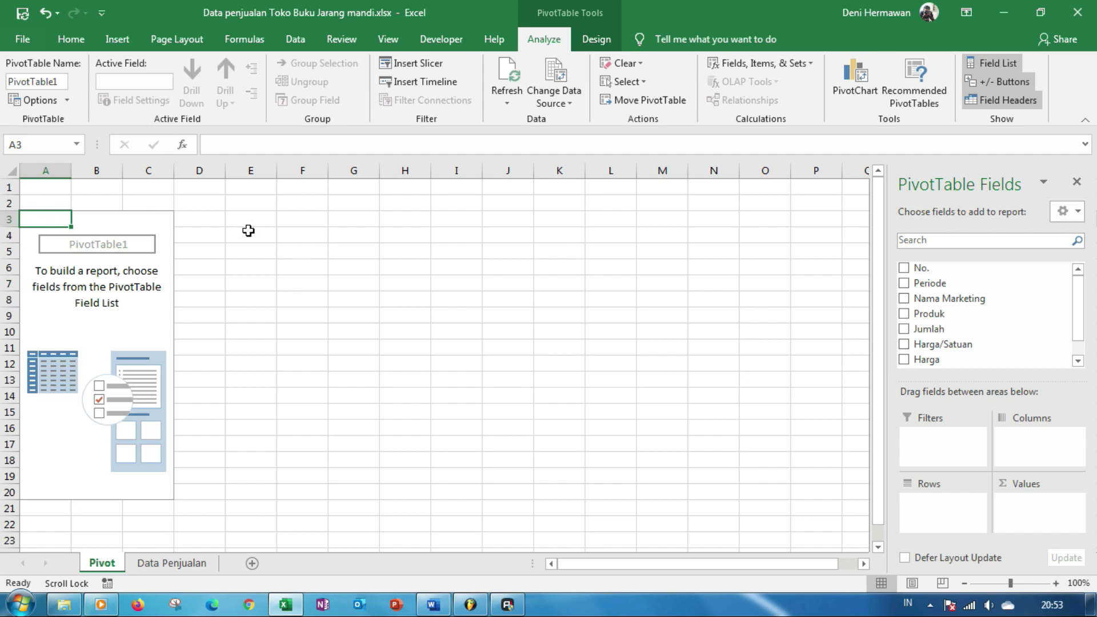
click(248, 230)
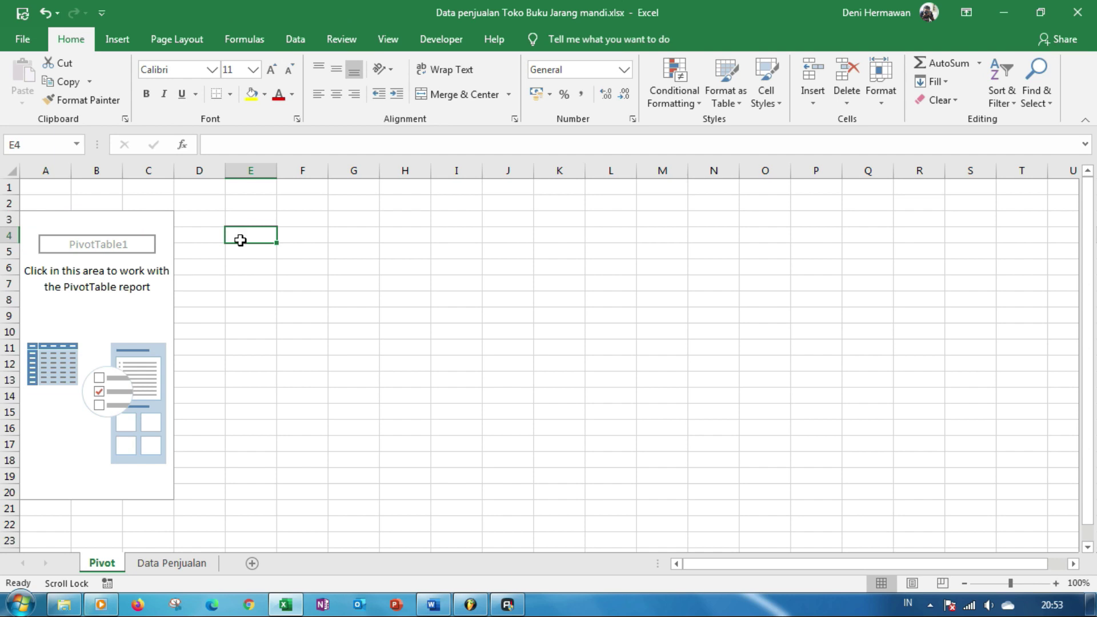
click(121, 302)
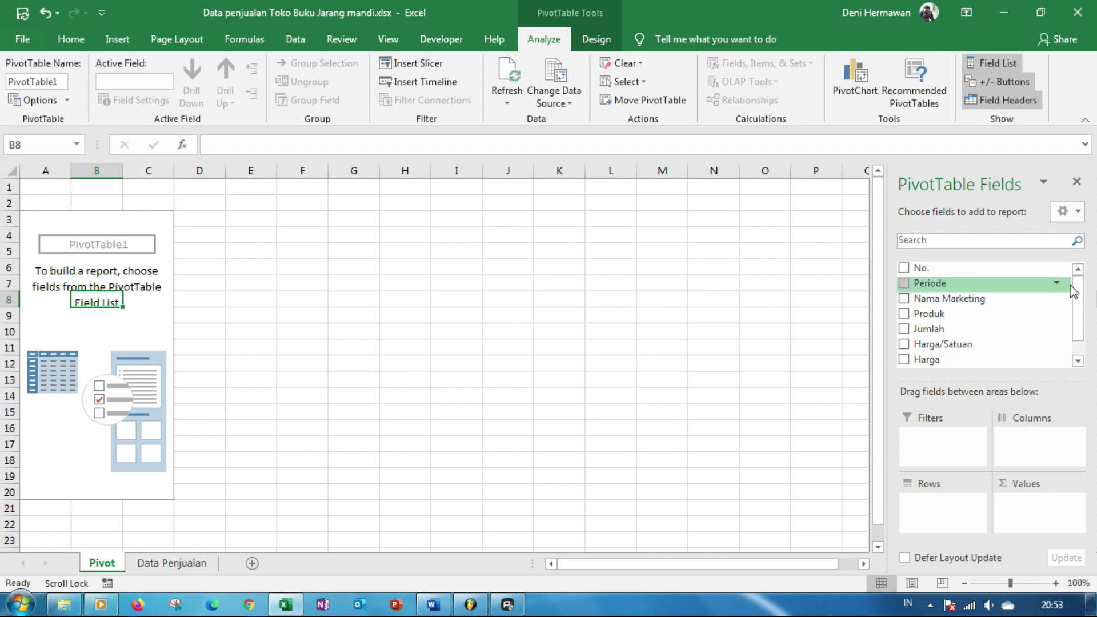
mouse_move(1079, 292)
mouse_down()
mouse_move(1071, 347)
mouse_move(1070, 281)
mouse_up()
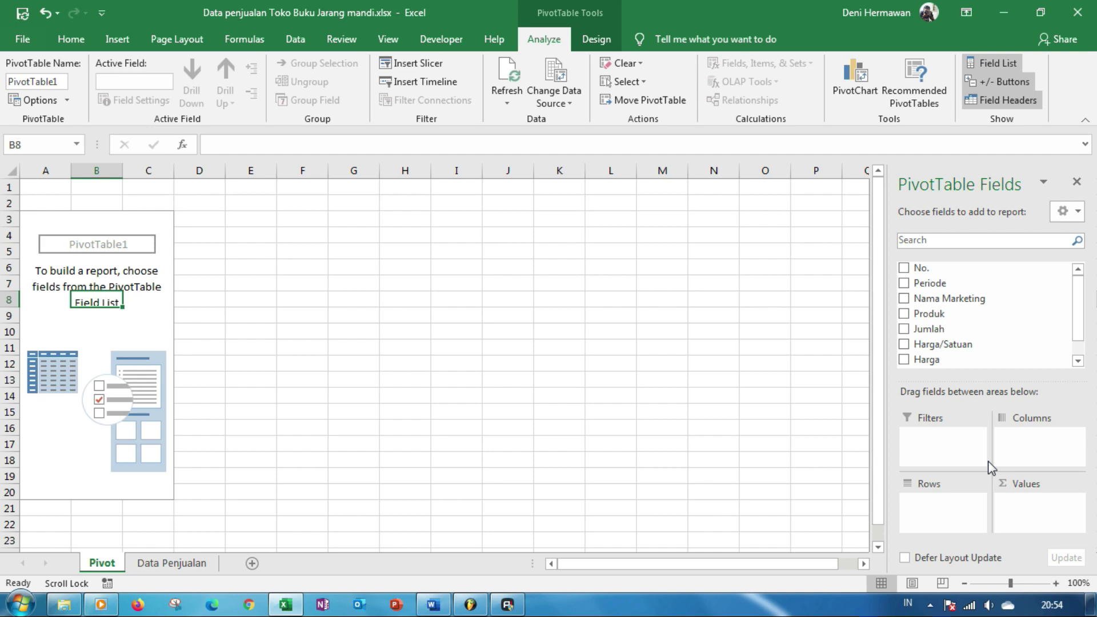
click(446, 317)
click(406, 364)
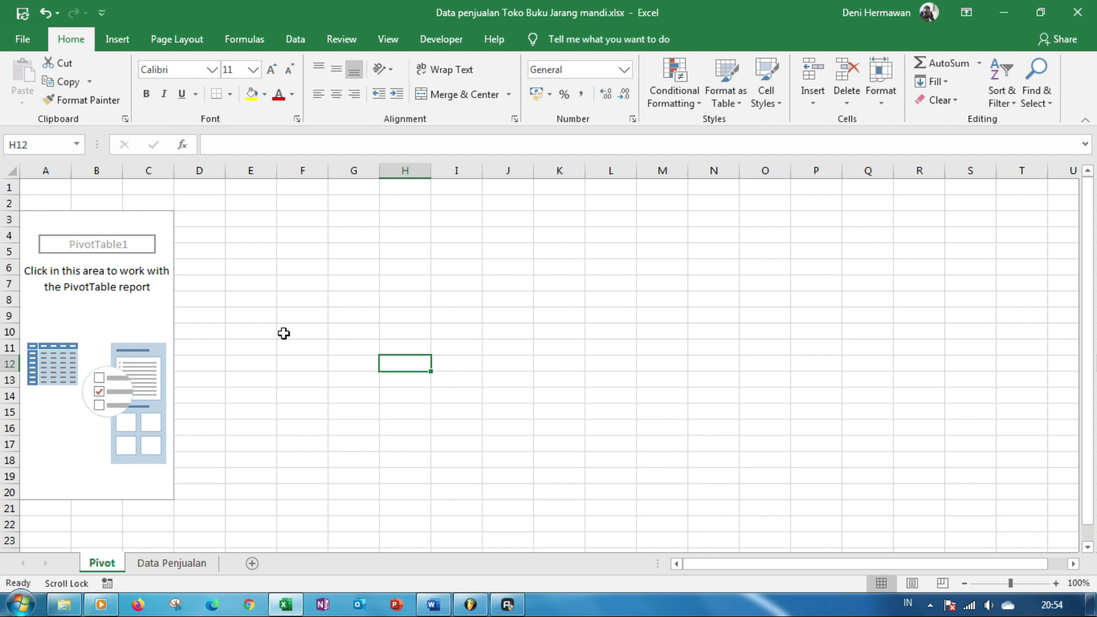
click(280, 337)
click(261, 281)
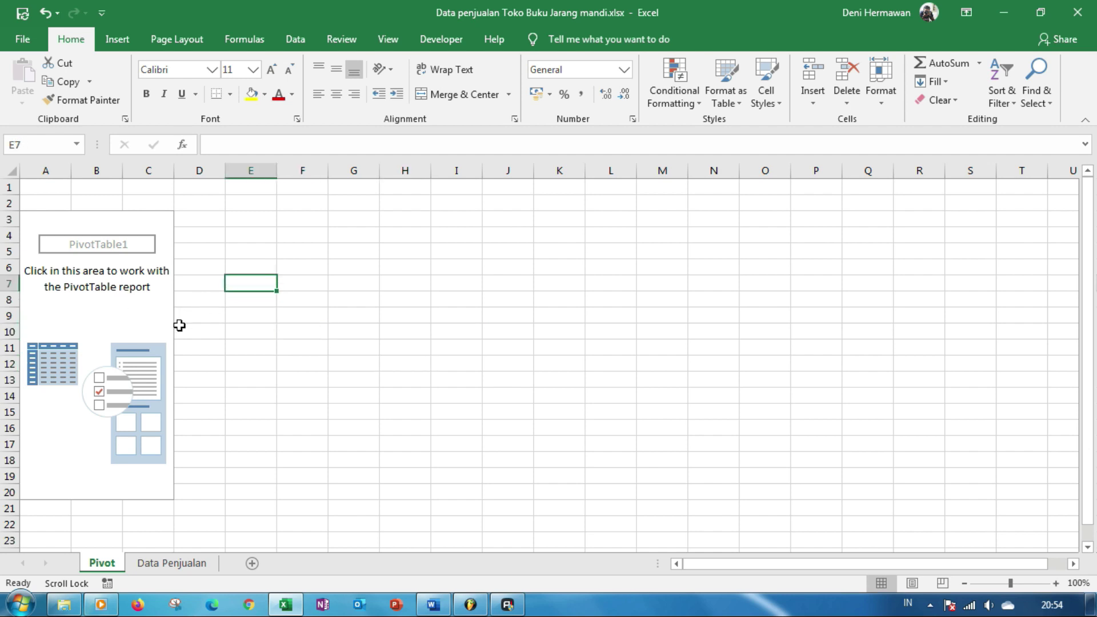
click(132, 311)
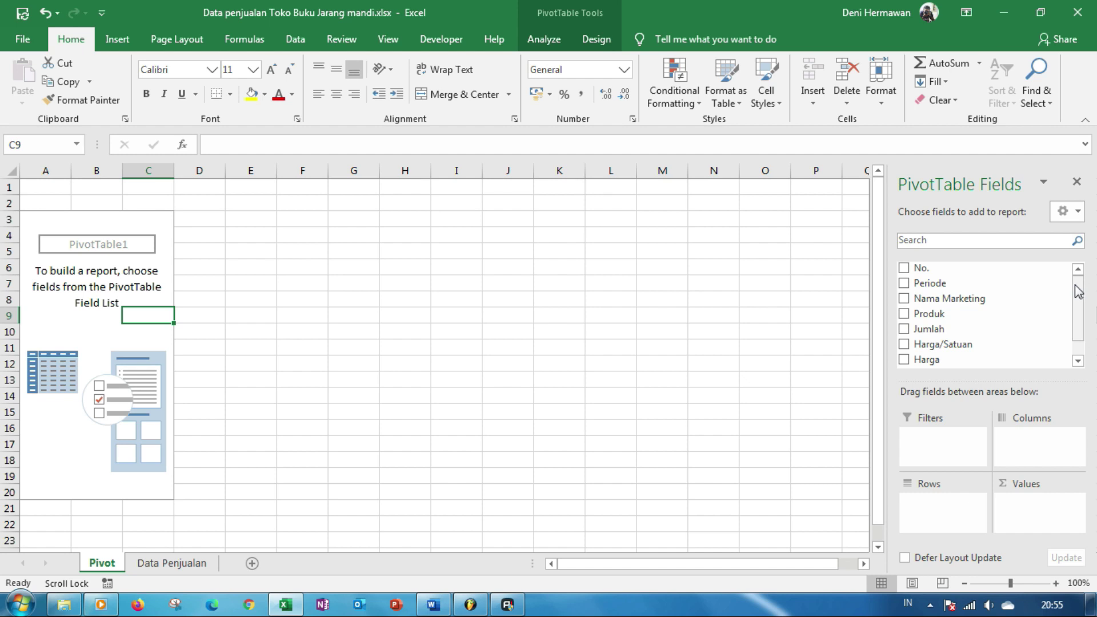
click(65, 332)
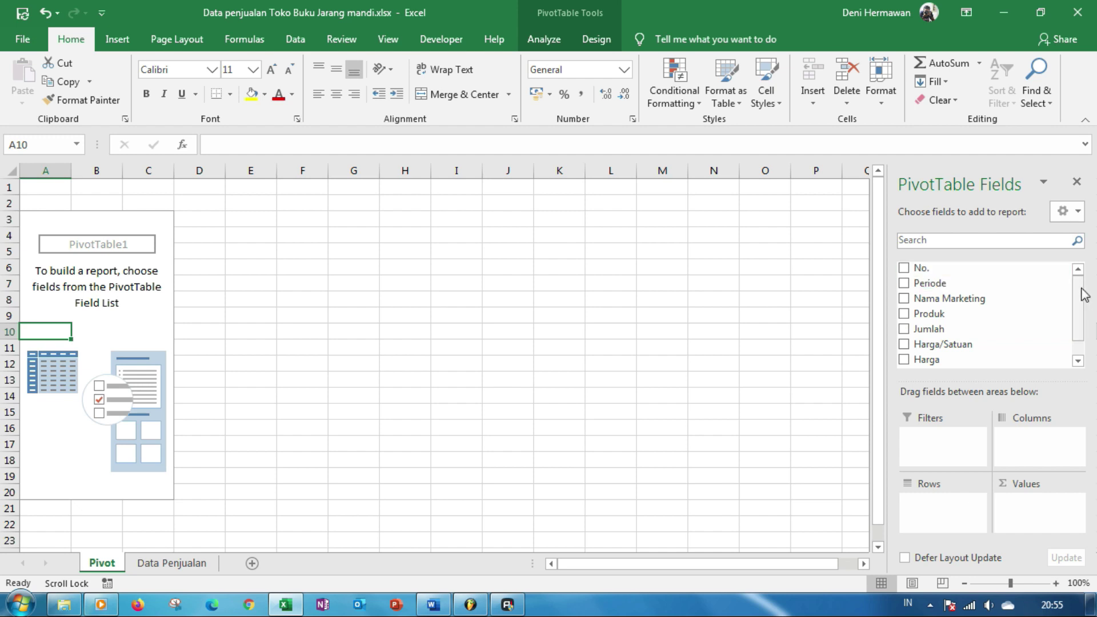
- Put Jumlah in Values and Produk in Rows so each product shows its Sum of Jumlah
drag(1084, 295, 1087, 289)
mouse_move(985, 328)
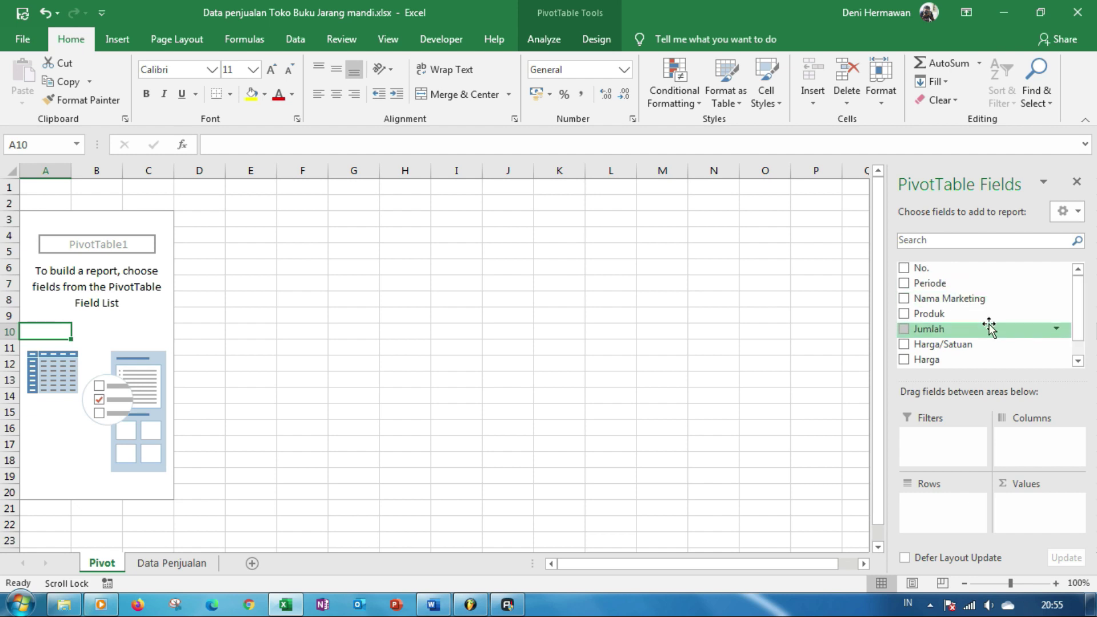
drag(968, 324, 1047, 505)
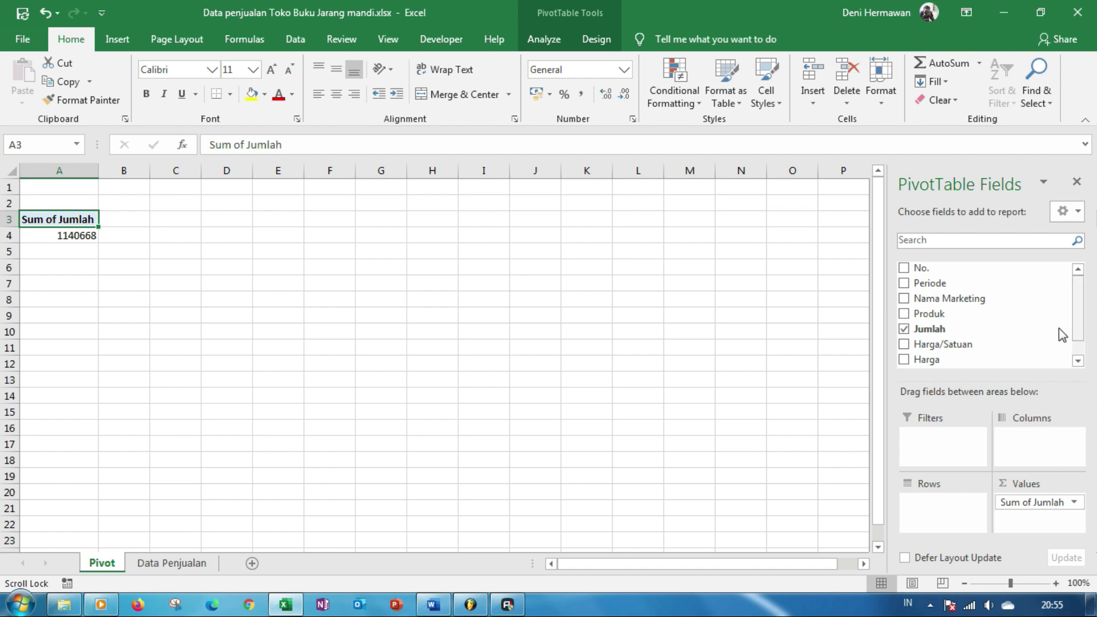
drag(965, 315, 972, 512)
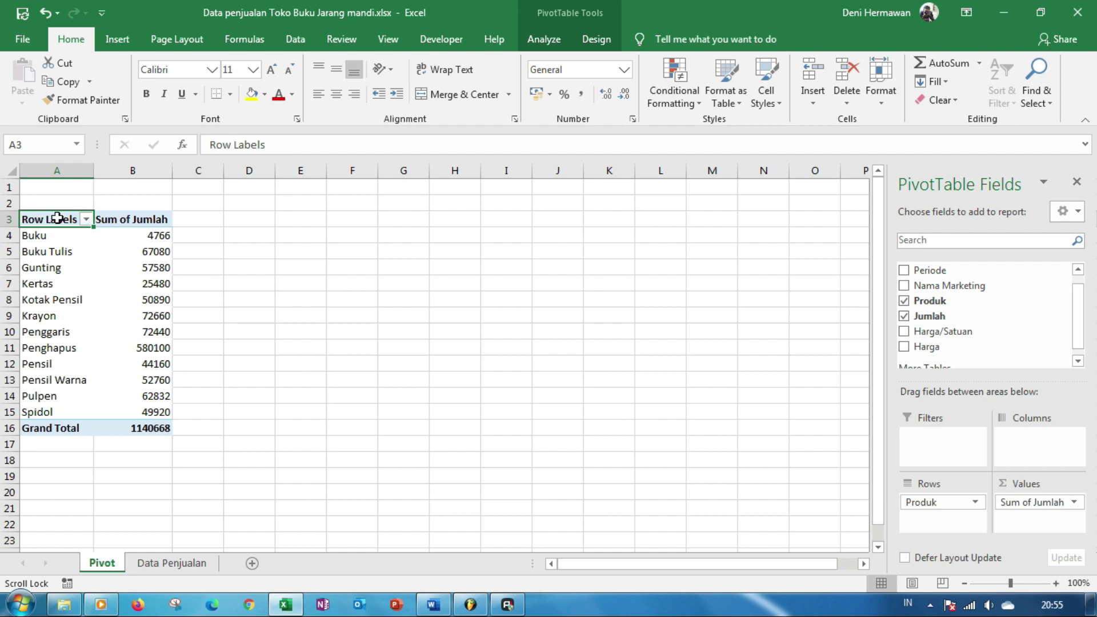
click(362, 301)
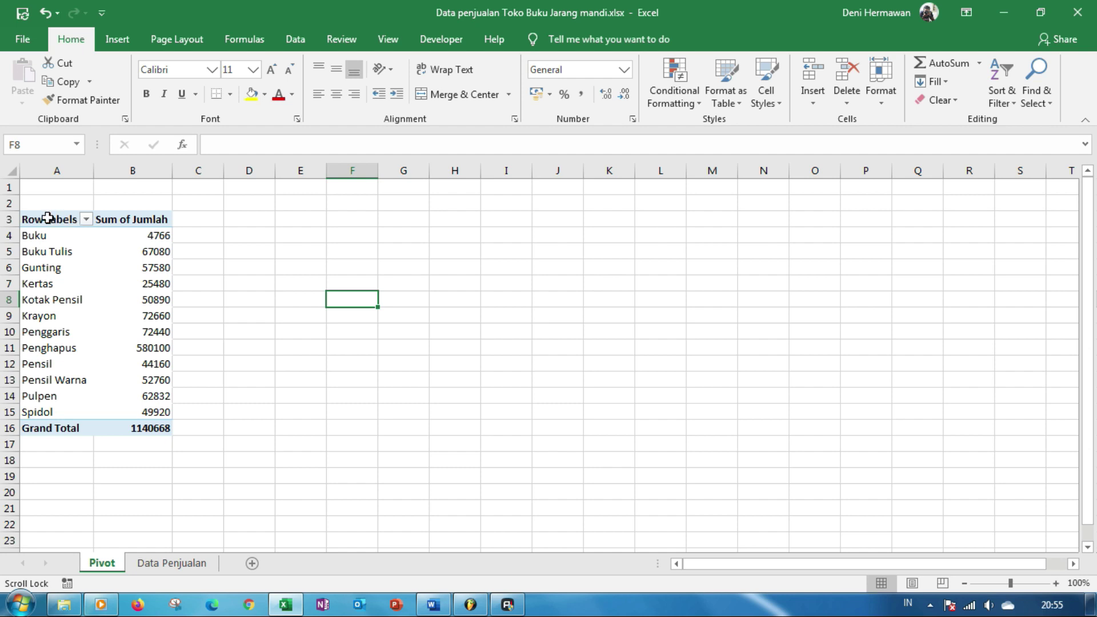
click(253, 325)
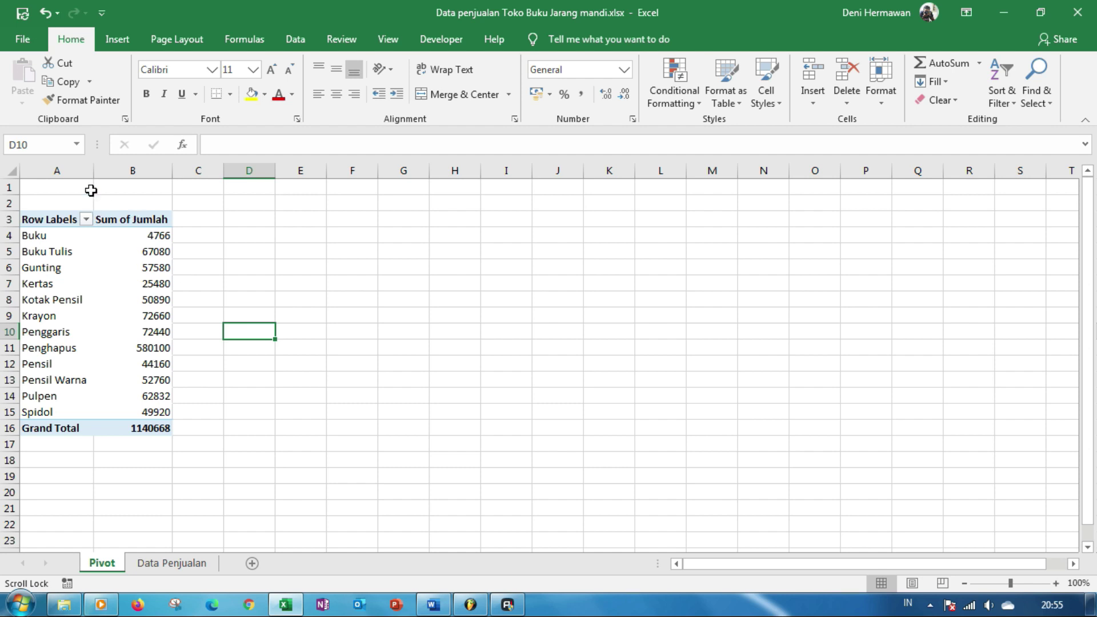
- Add a new blank worksheet named 'Hasil'
click(252, 563)
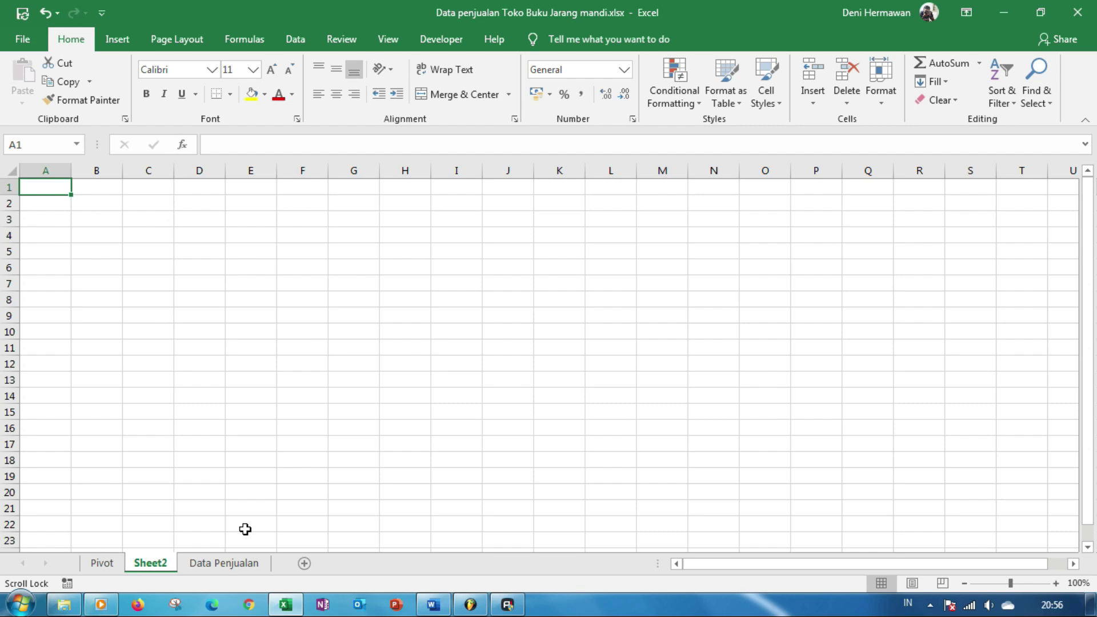
double_click(166, 565)
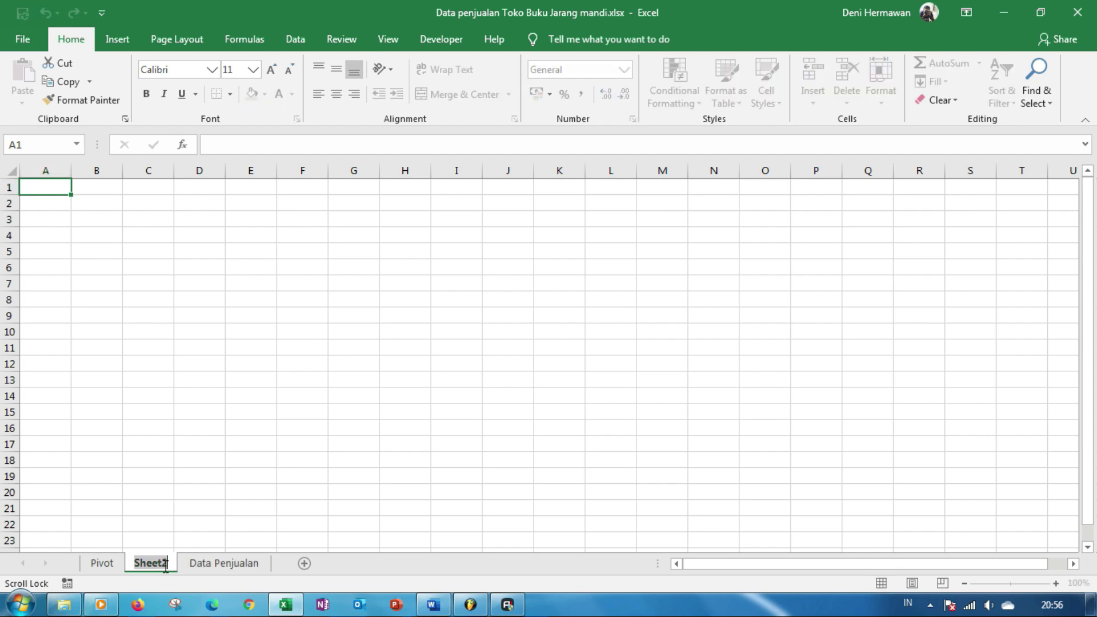
text(Has)
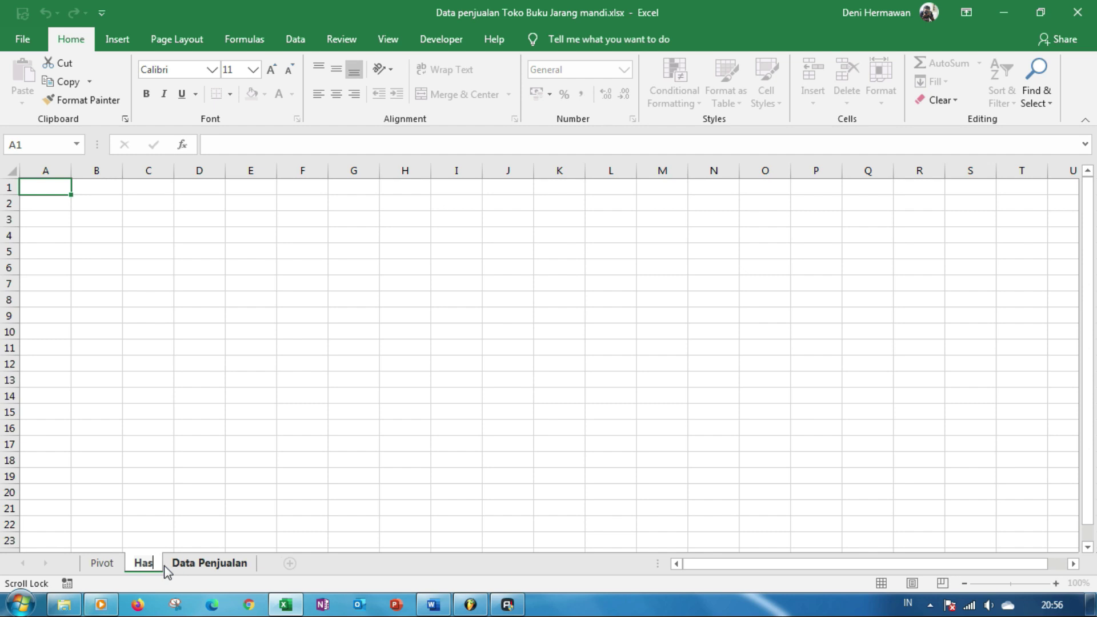
text(il)
key(Return)
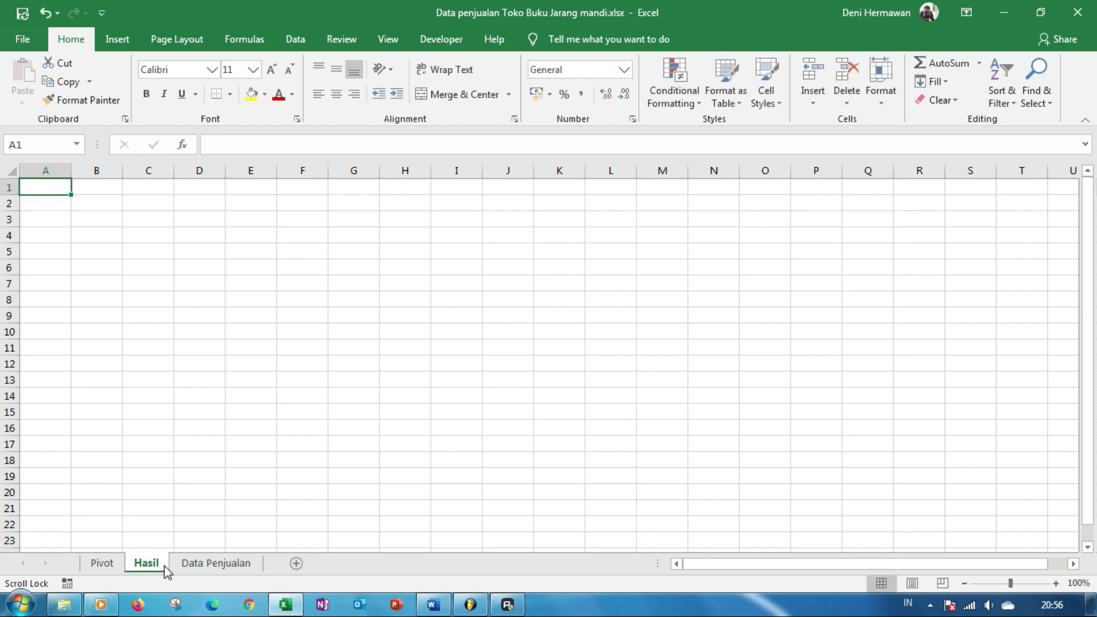
- Copy the pivot table range A3:B16 on the Pivot sheet
click(104, 564)
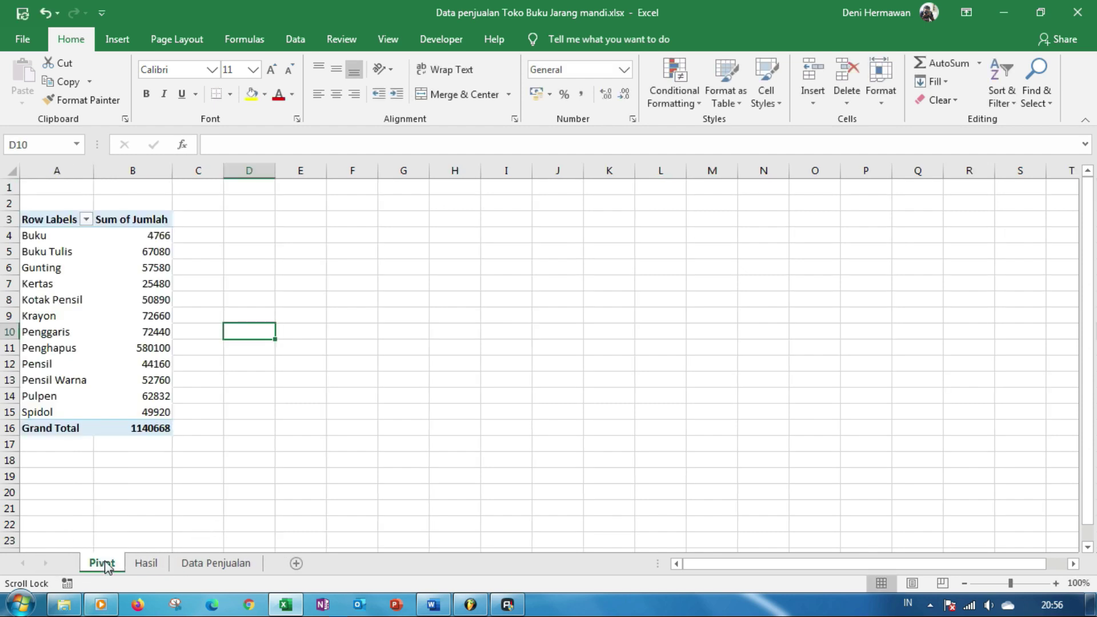
click(53, 219)
drag(53, 219, 152, 429)
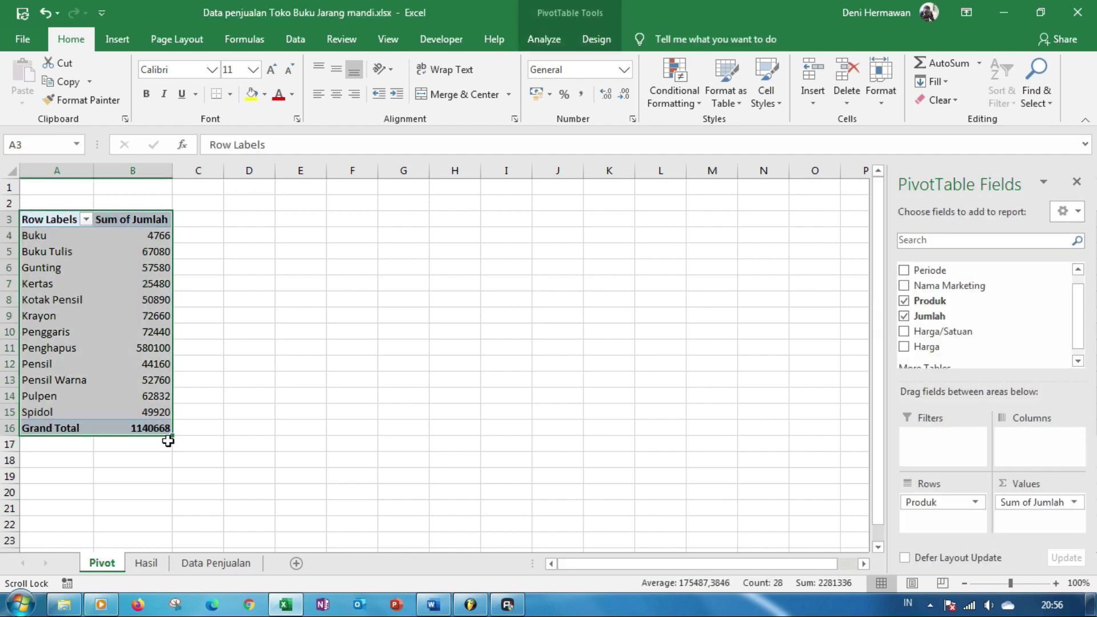
key(ctrl+c)
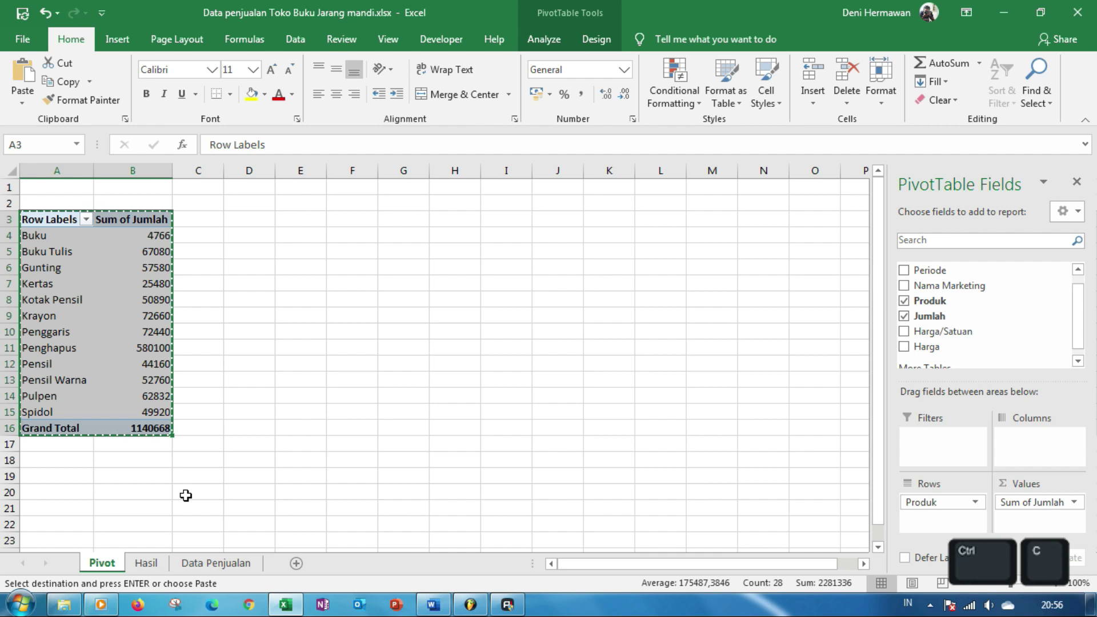
- Paste the copied pivot totals as plain values into B2 on the Hasil sheet
click(158, 563)
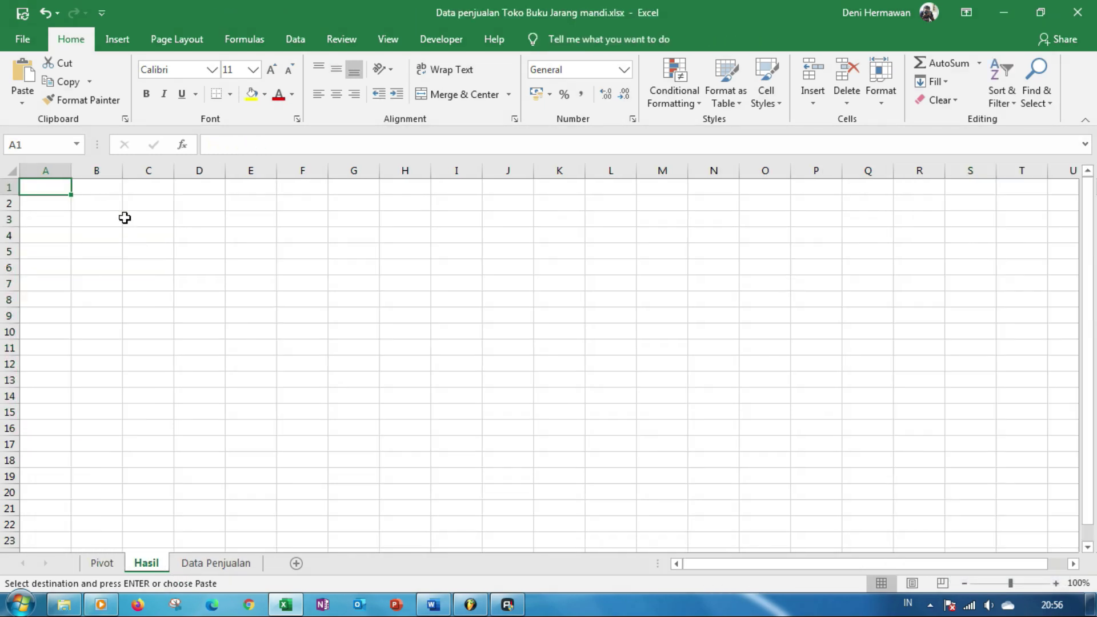
click(109, 202)
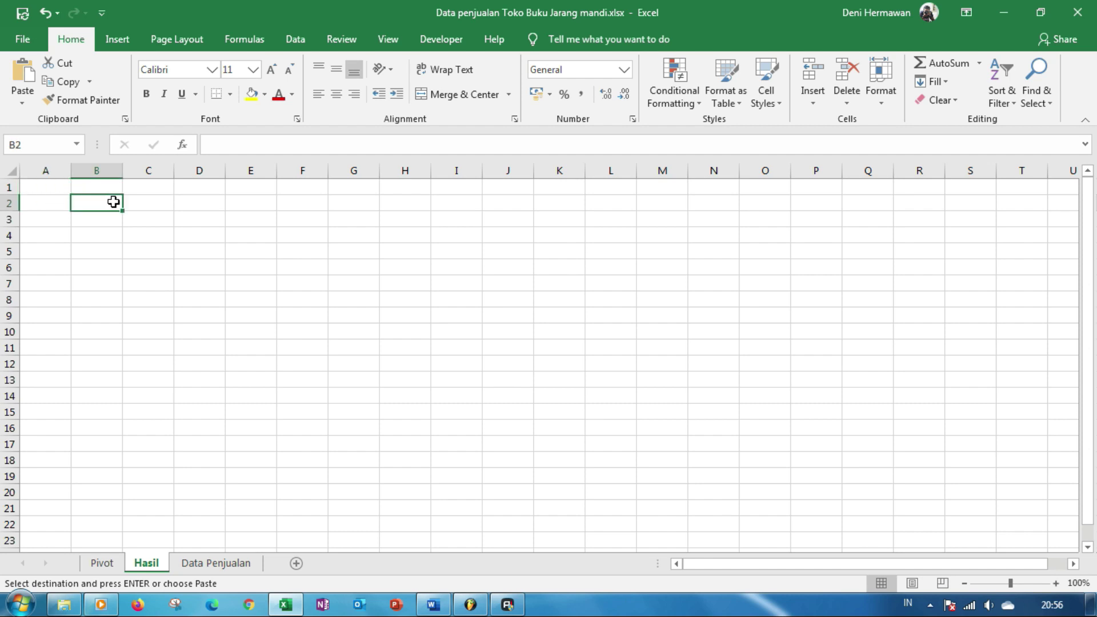
key(alt+h)
key(v)
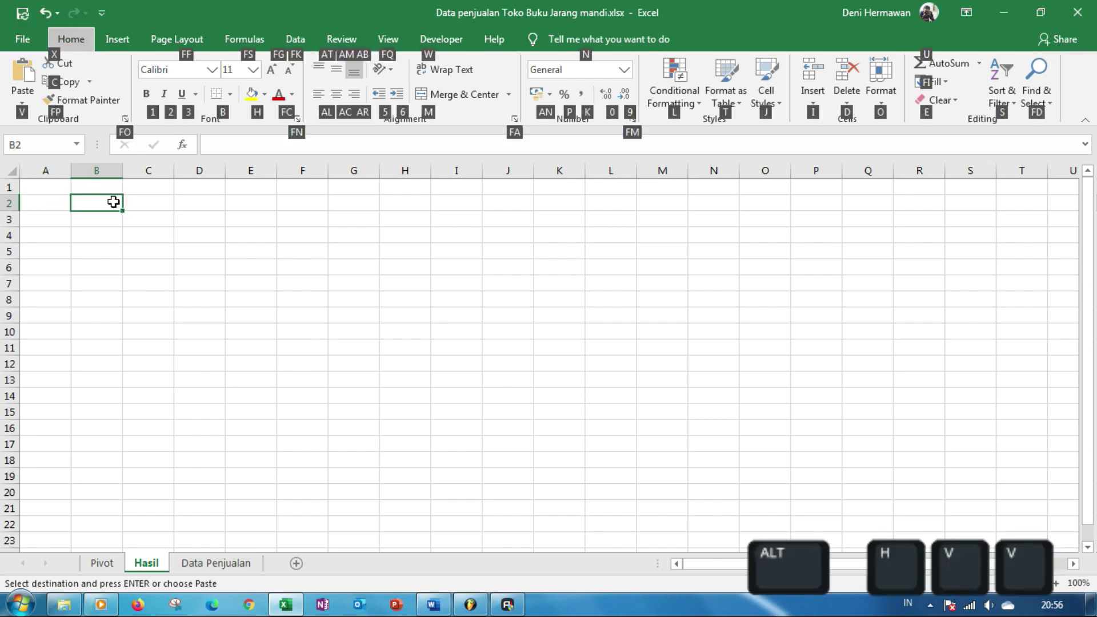
key(v)
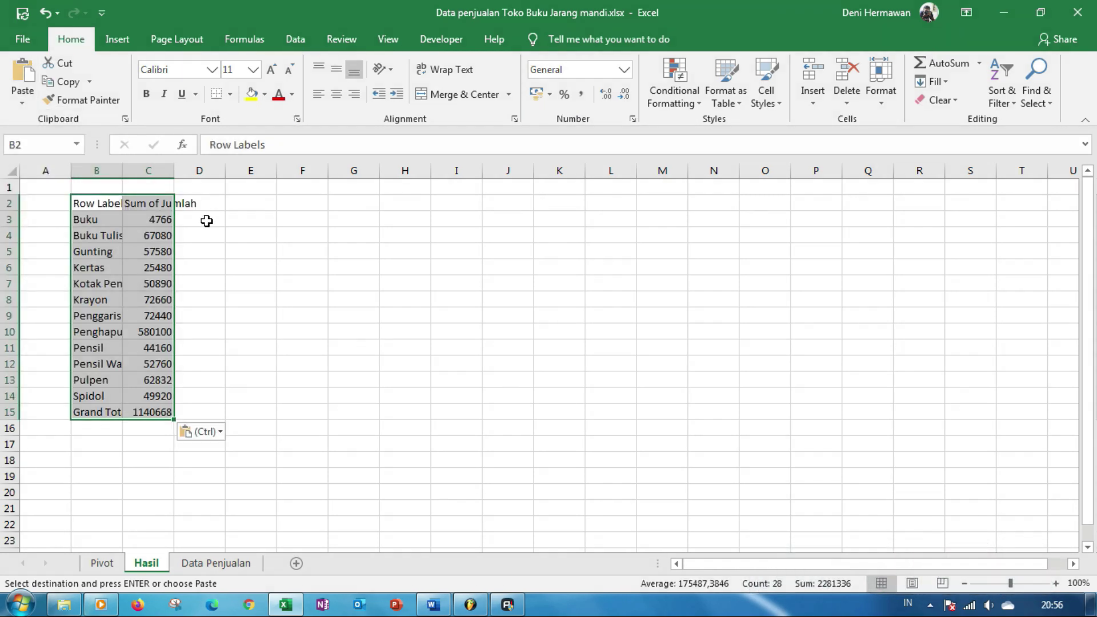
- Add a 'No' heading in A2 and fill numbers 1 to 12 down A3:A14
click(208, 232)
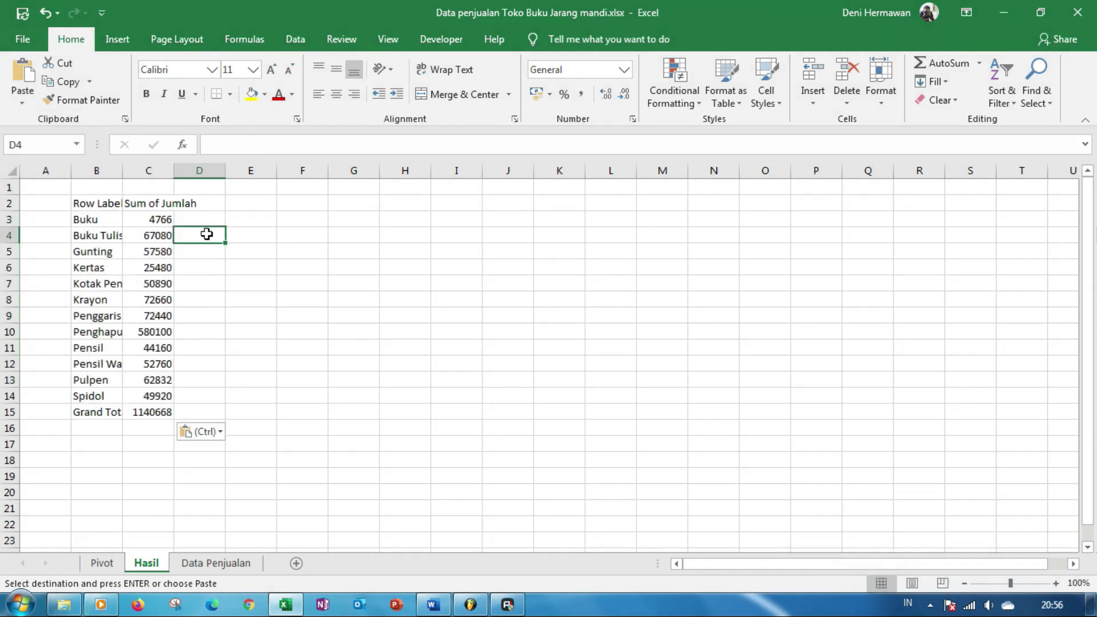
click(49, 203)
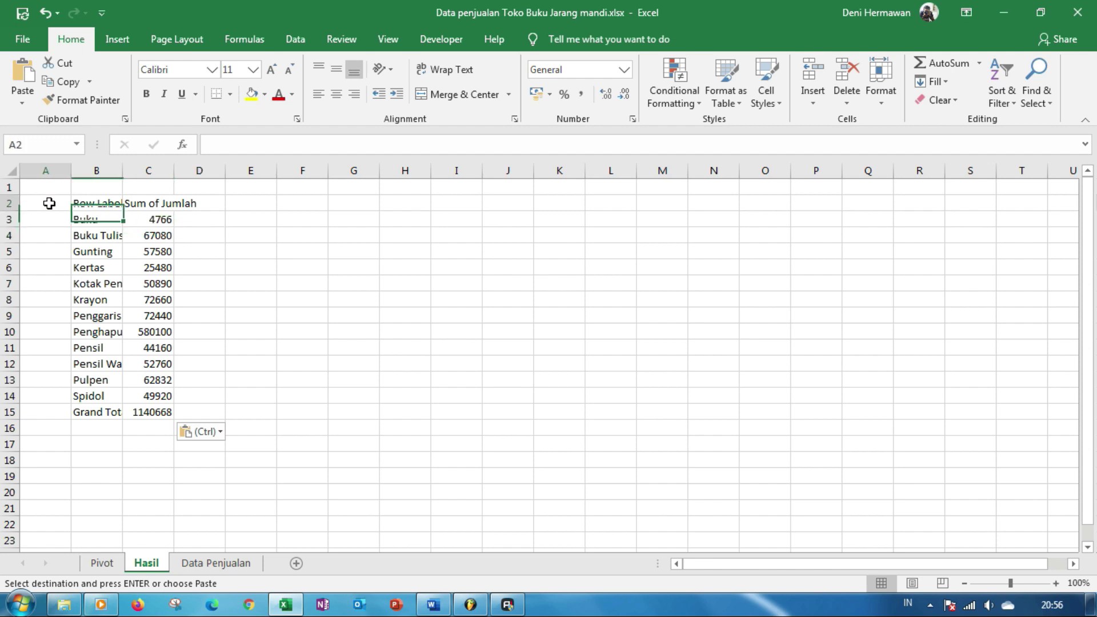
text(No)
key(Return)
text(1)
key(Return)
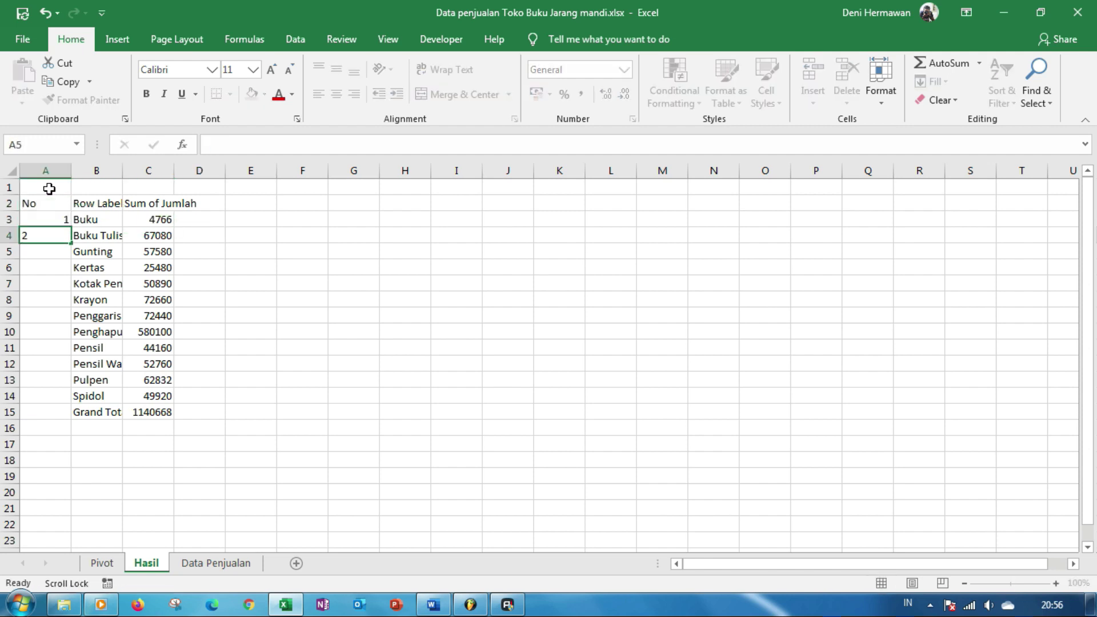
text(2)
key(Return)
drag(66, 217, 63, 396)
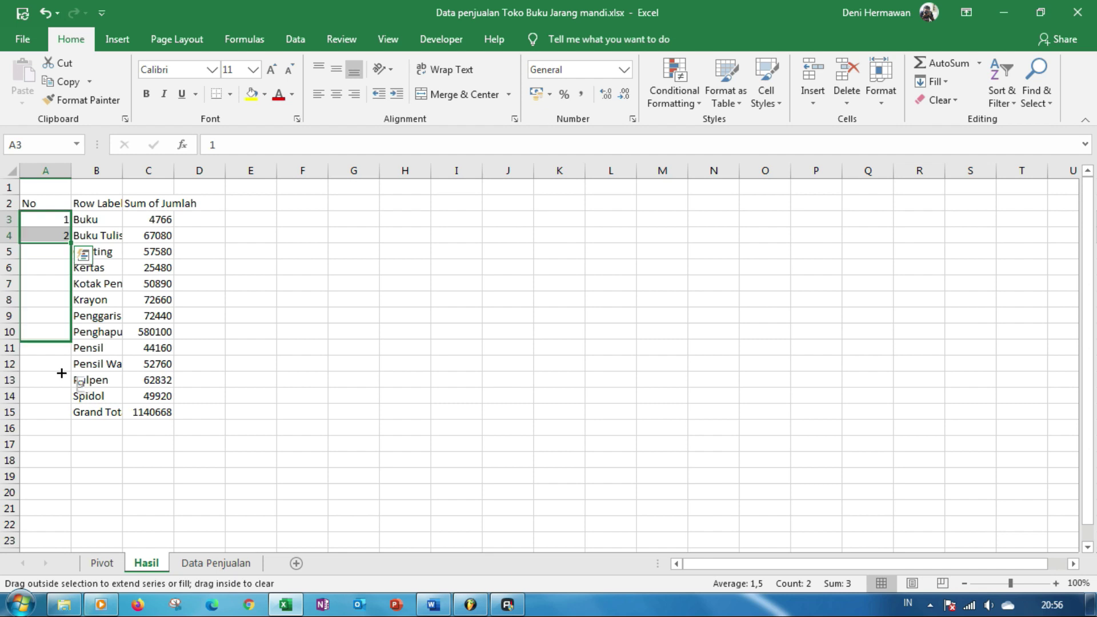
click(86, 203)
- Rename the headings B2 to 'Produk' and C2 to 'Jumlah'
text(Produk)
key(Tab)
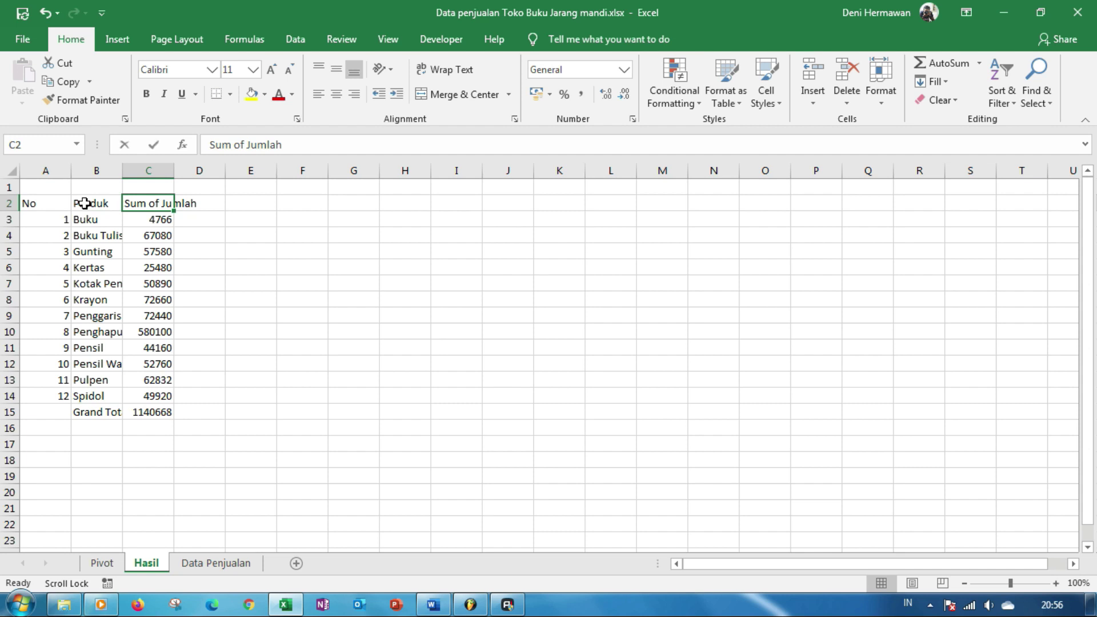
text(Jumlah)
key(Return)
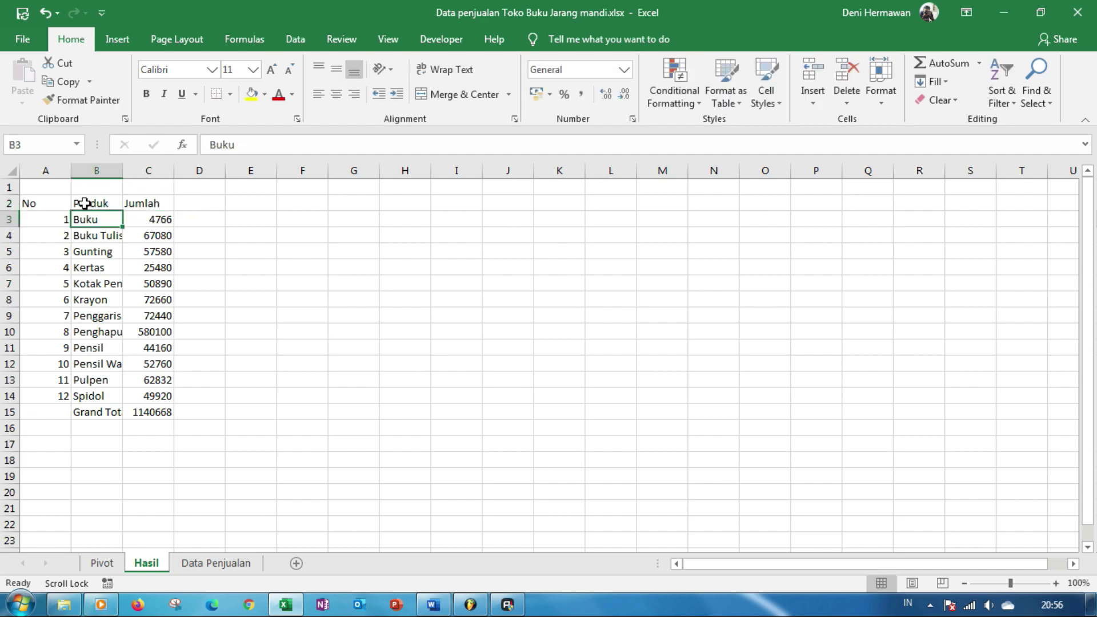
- Give A2:C15 all borders and make the A2:C2 header row yellow, bold and centred
drag(44, 204, 144, 416)
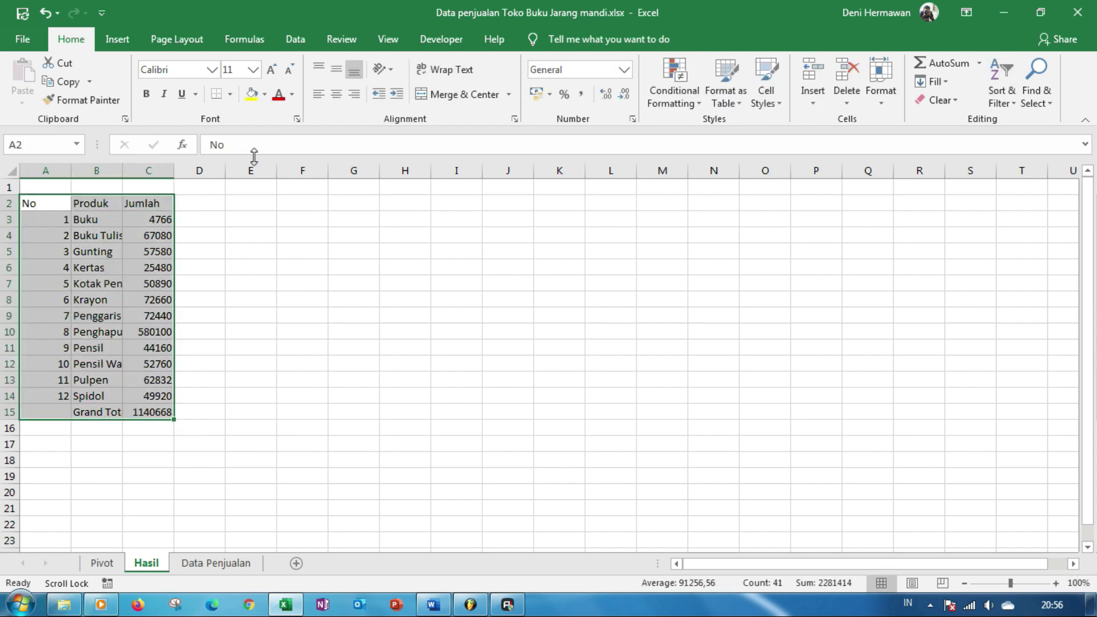
click(230, 94)
click(256, 234)
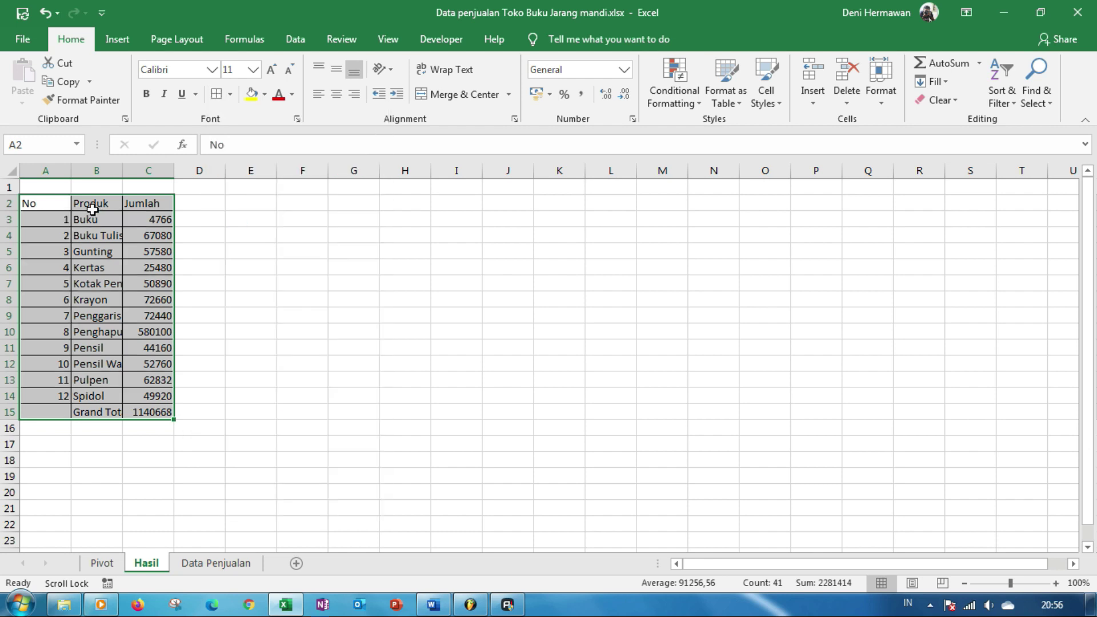
drag(40, 204, 148, 204)
click(256, 96)
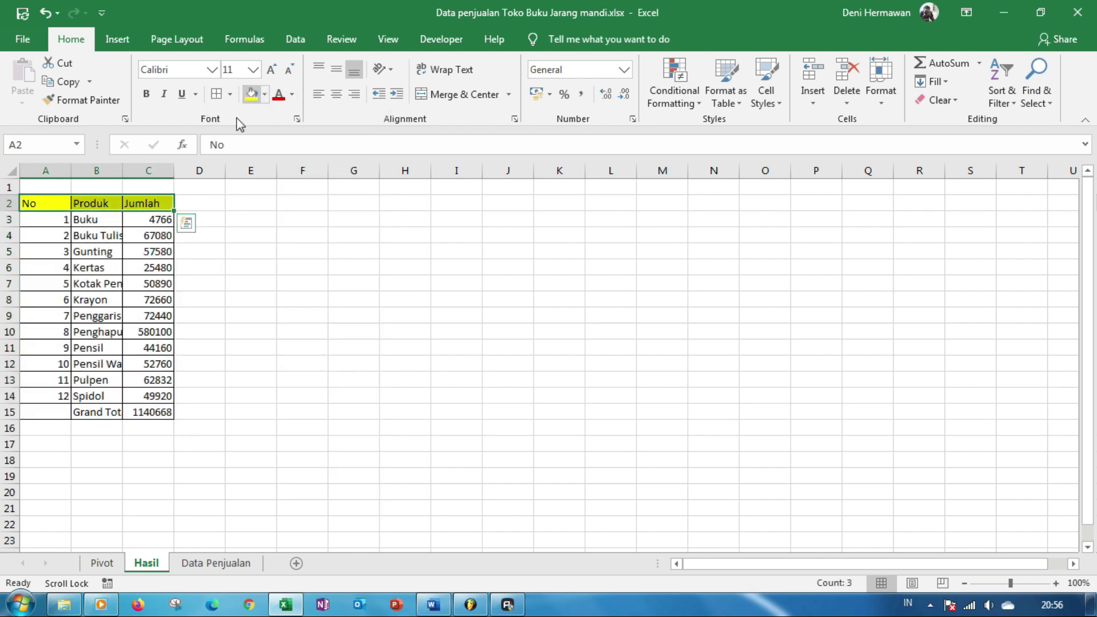
click(147, 93)
click(338, 97)
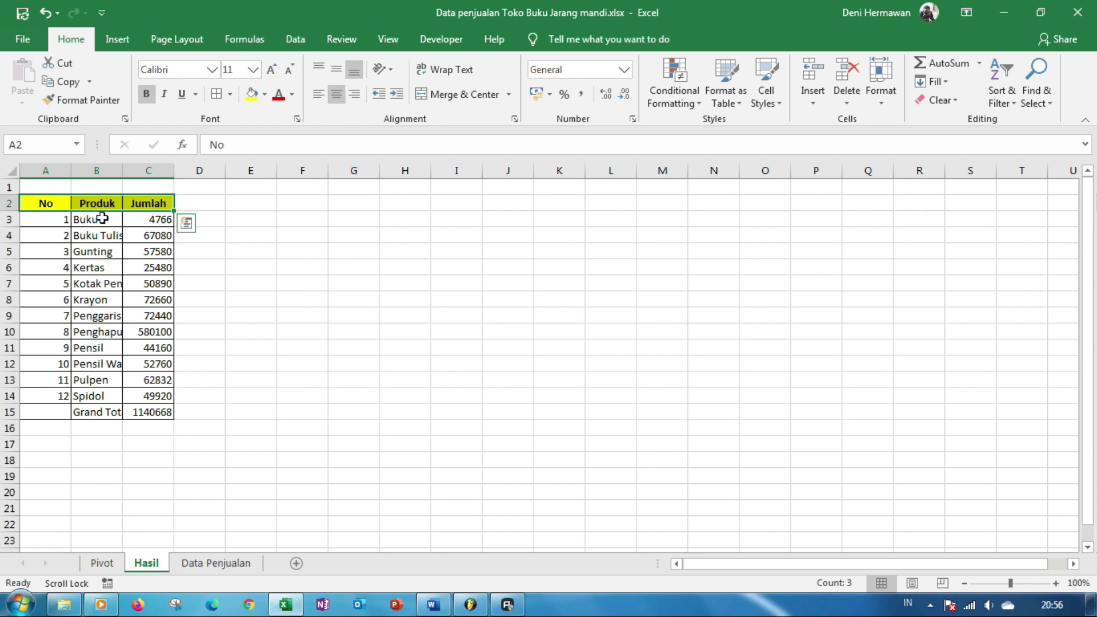
drag(102, 218, 155, 395)
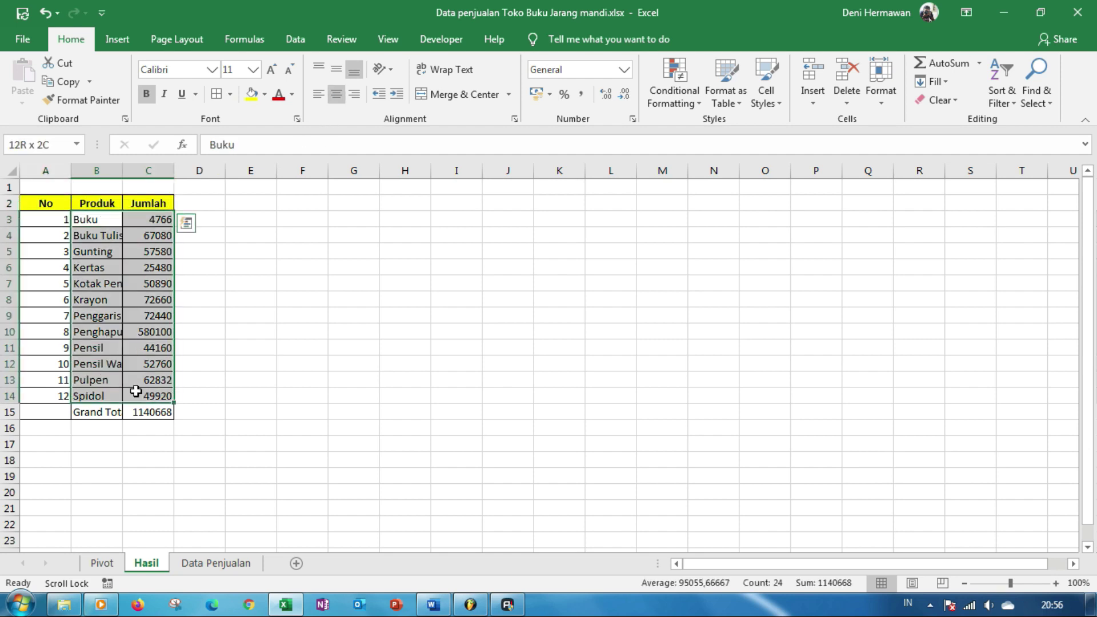
- Custom-sort the product rows by Jumlah from largest to smallest and autofit column B
click(995, 88)
click(1037, 156)
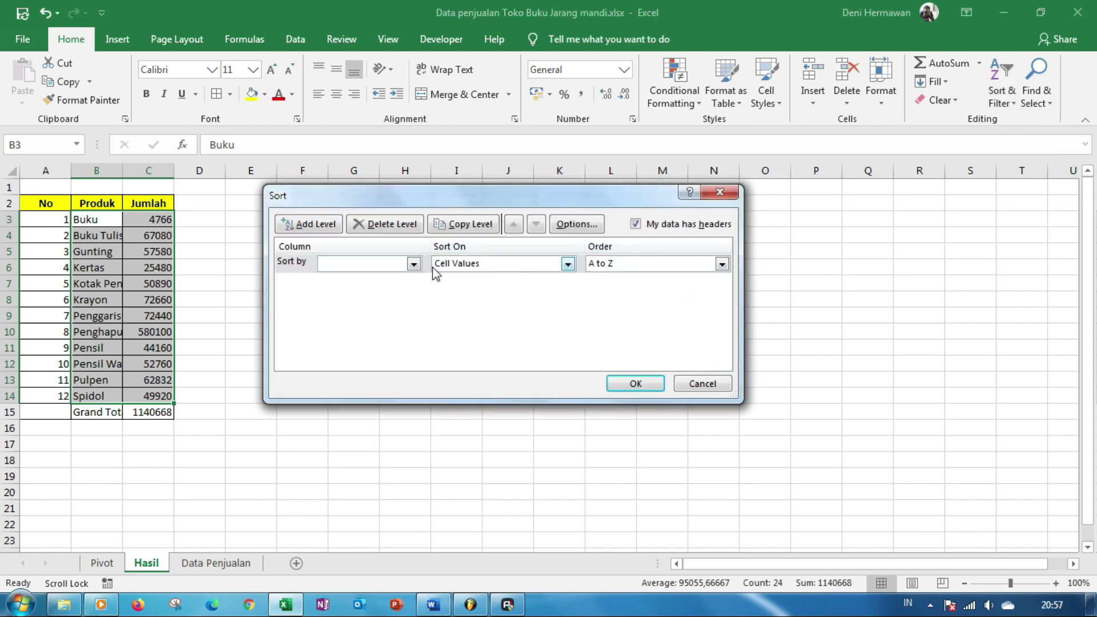
click(414, 264)
click(400, 291)
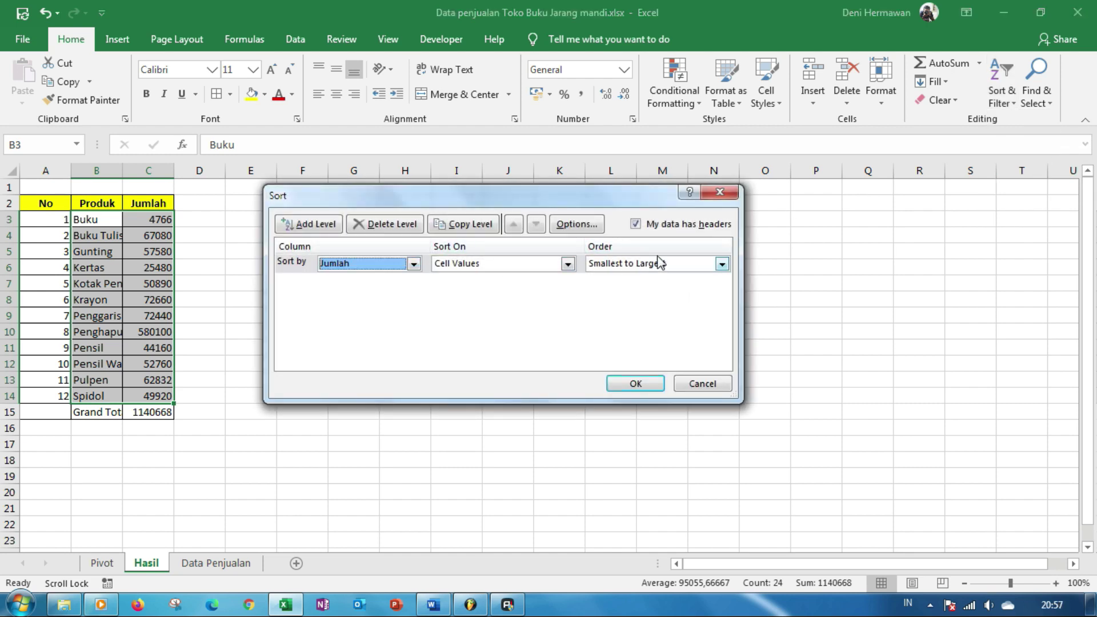
click(631, 264)
click(627, 287)
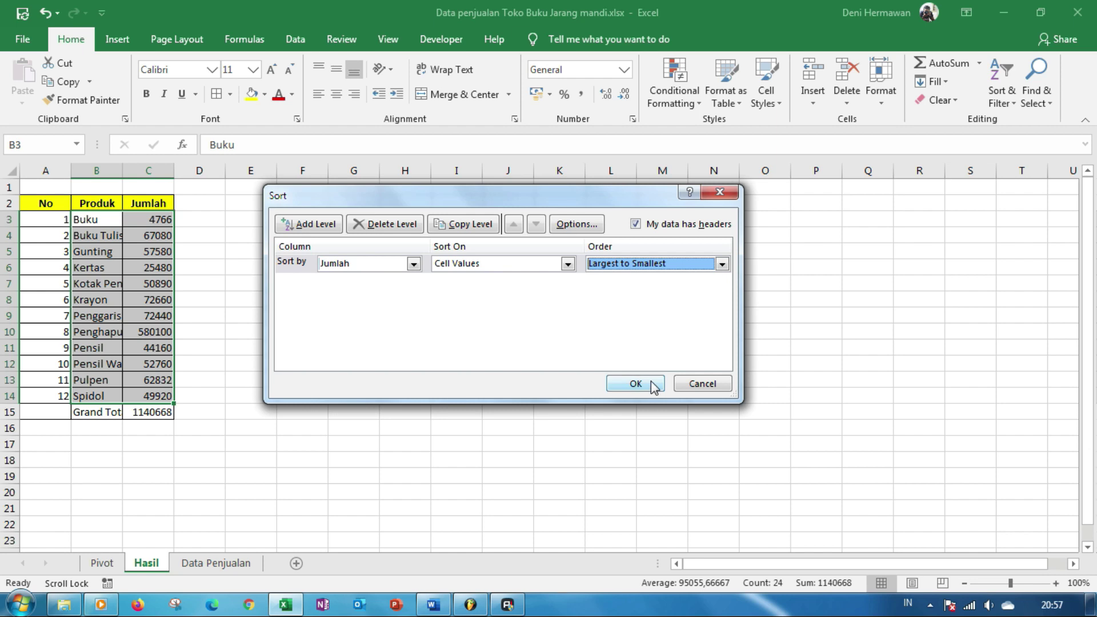
click(651, 383)
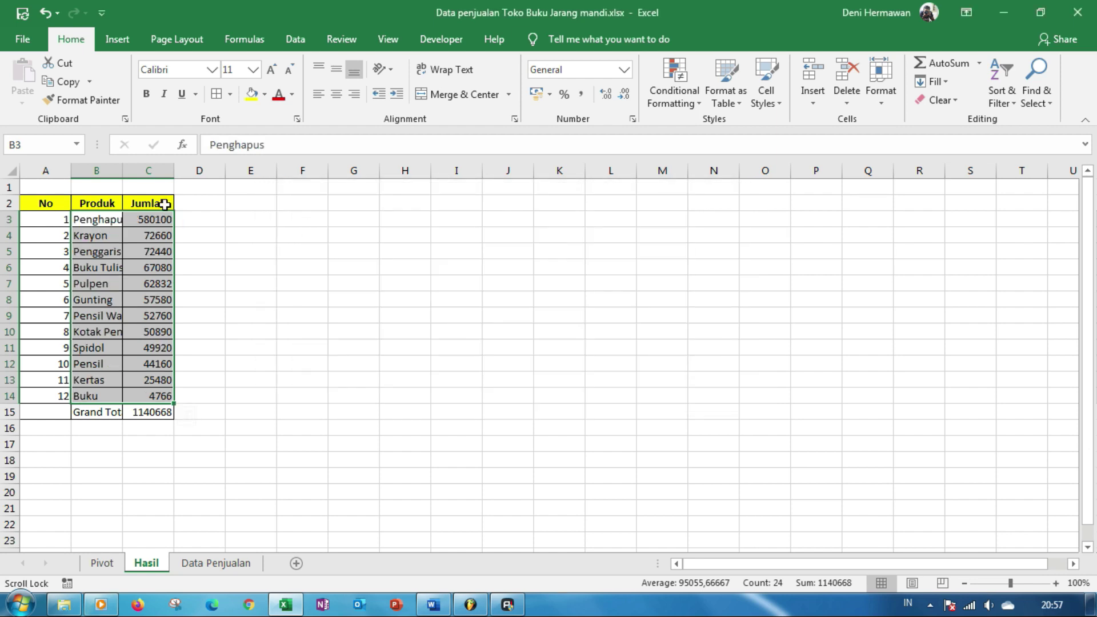
double_click(122, 171)
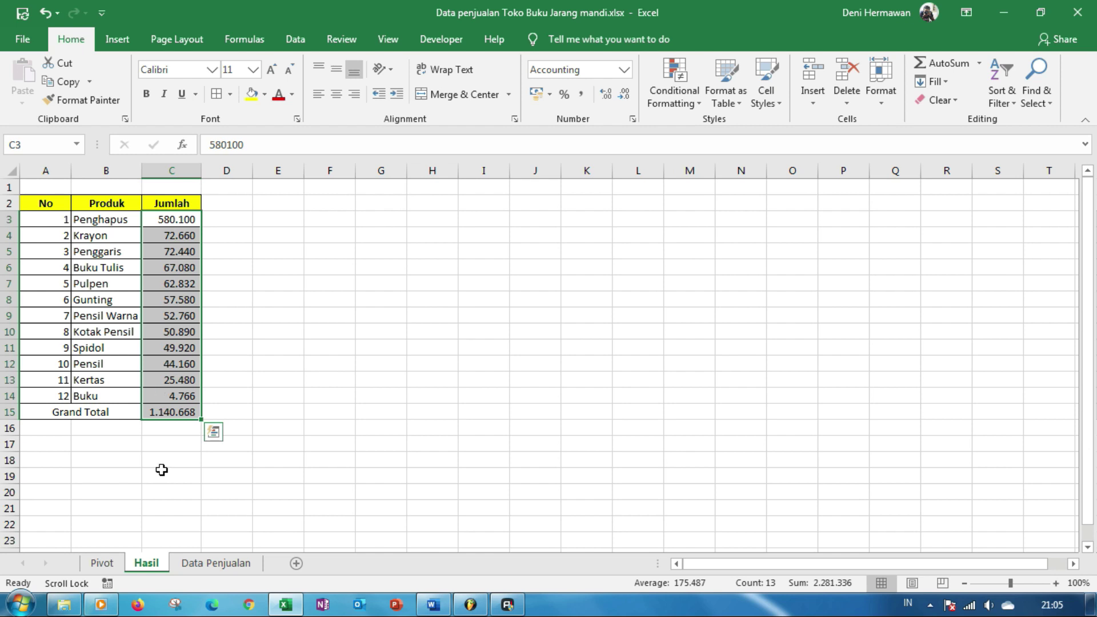
click(112, 564)
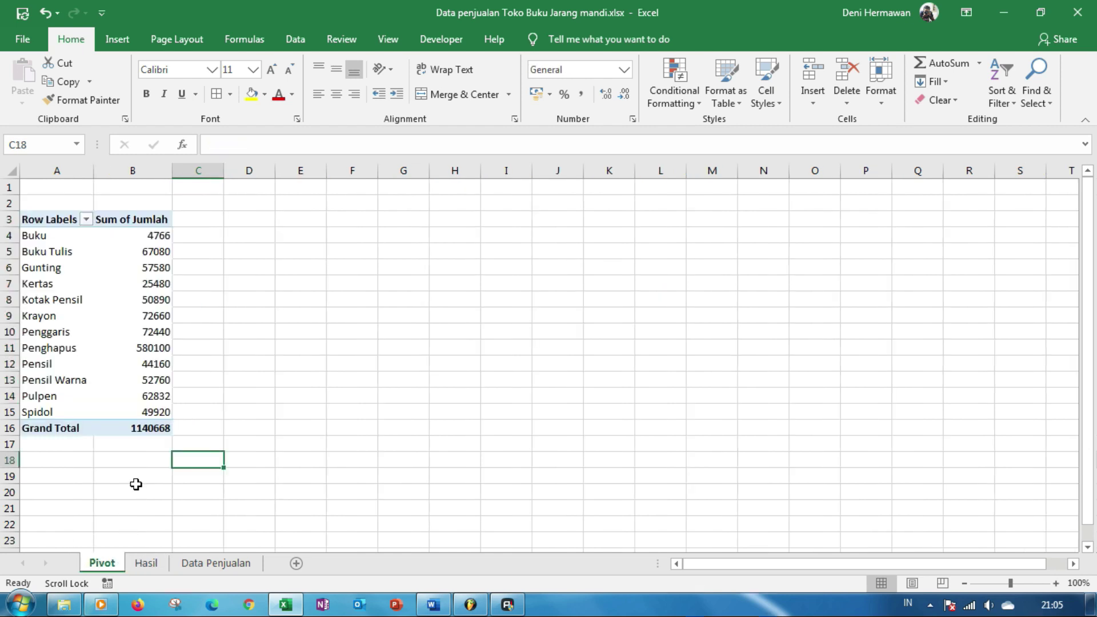
click(132, 359)
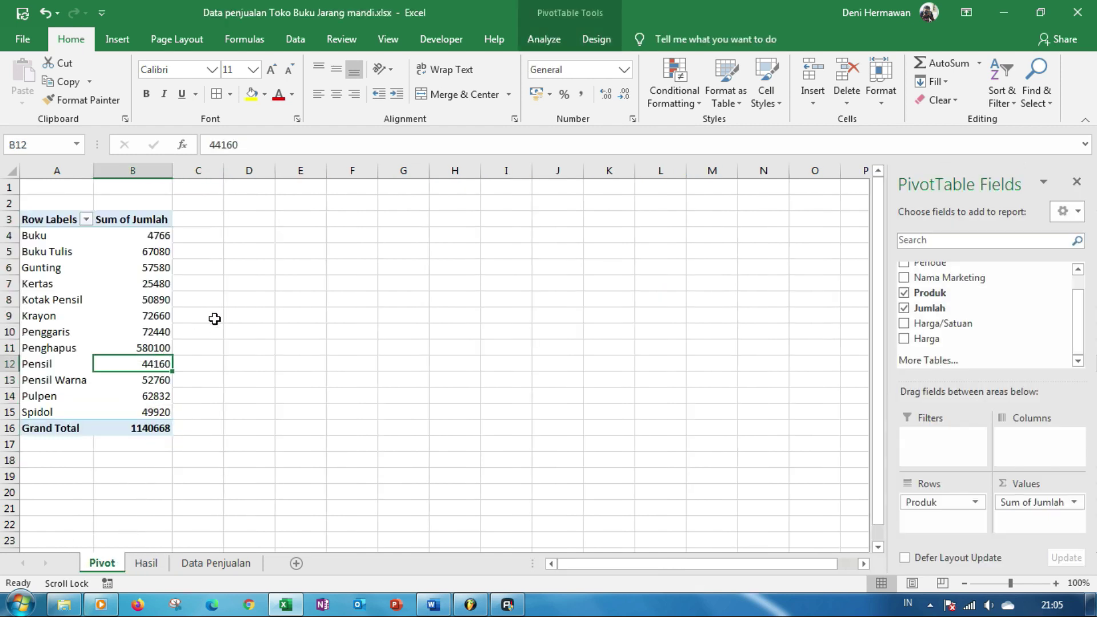
click(255, 297)
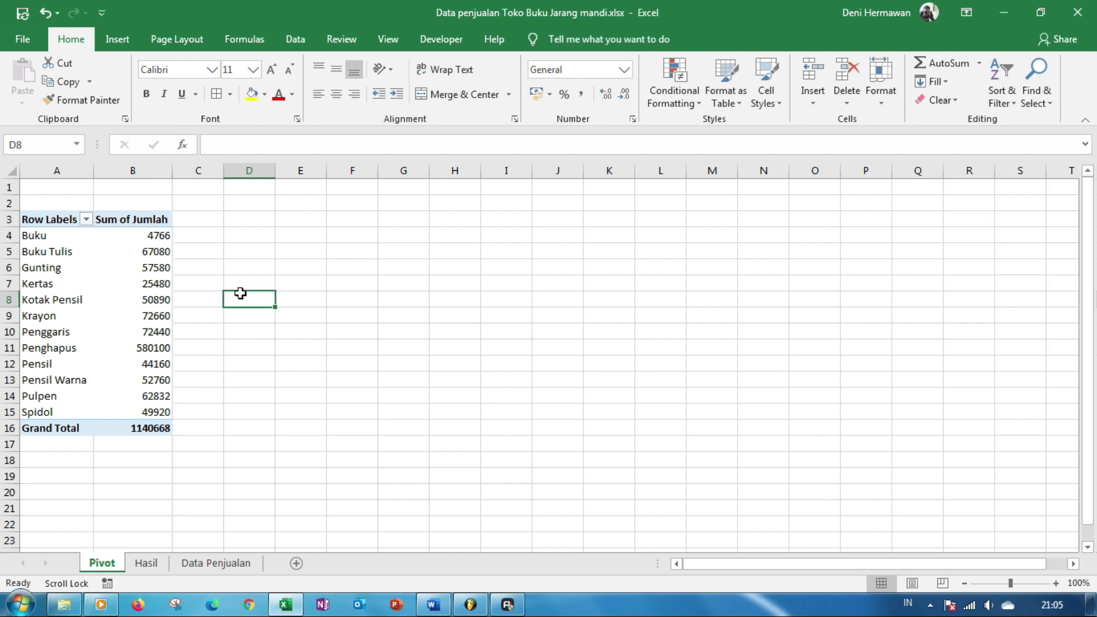
click(216, 247)
click(243, 255)
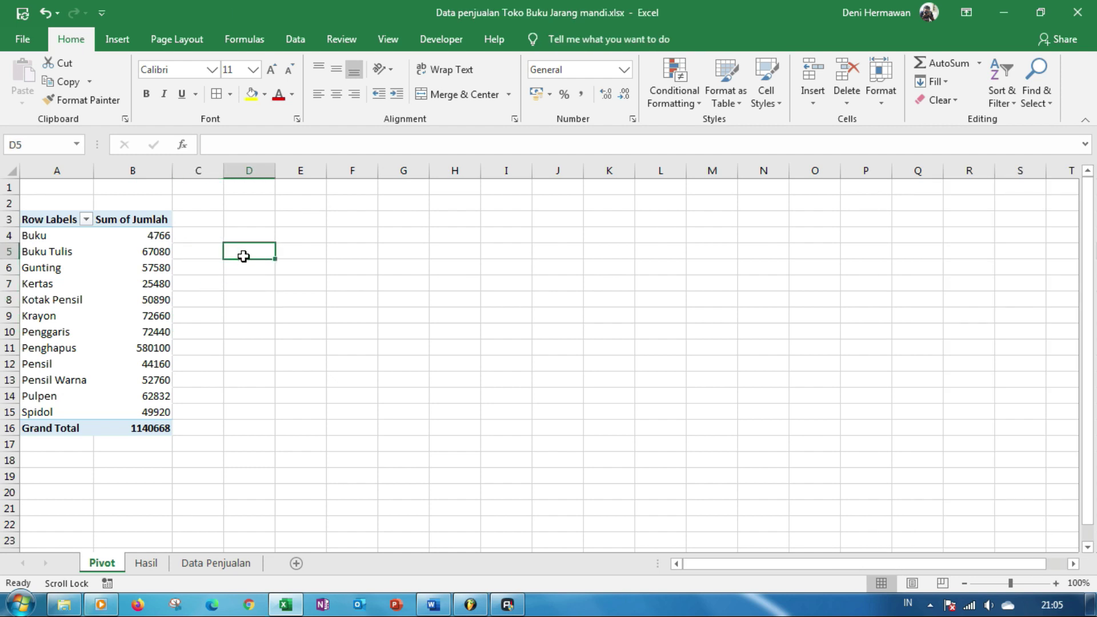
mouse_move(154, 331)
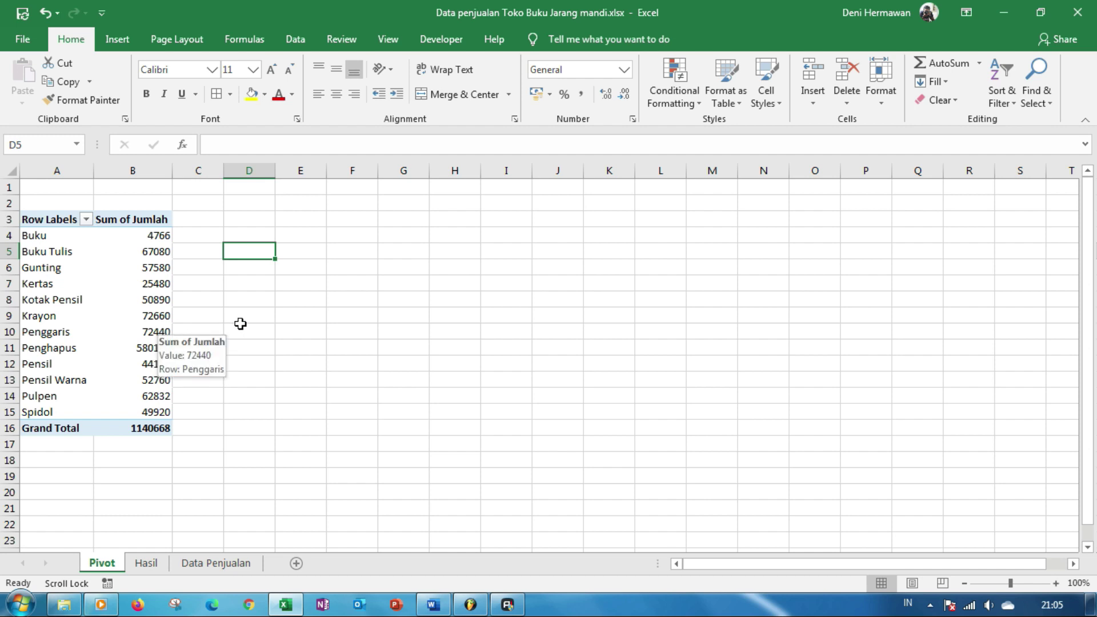
click(245, 343)
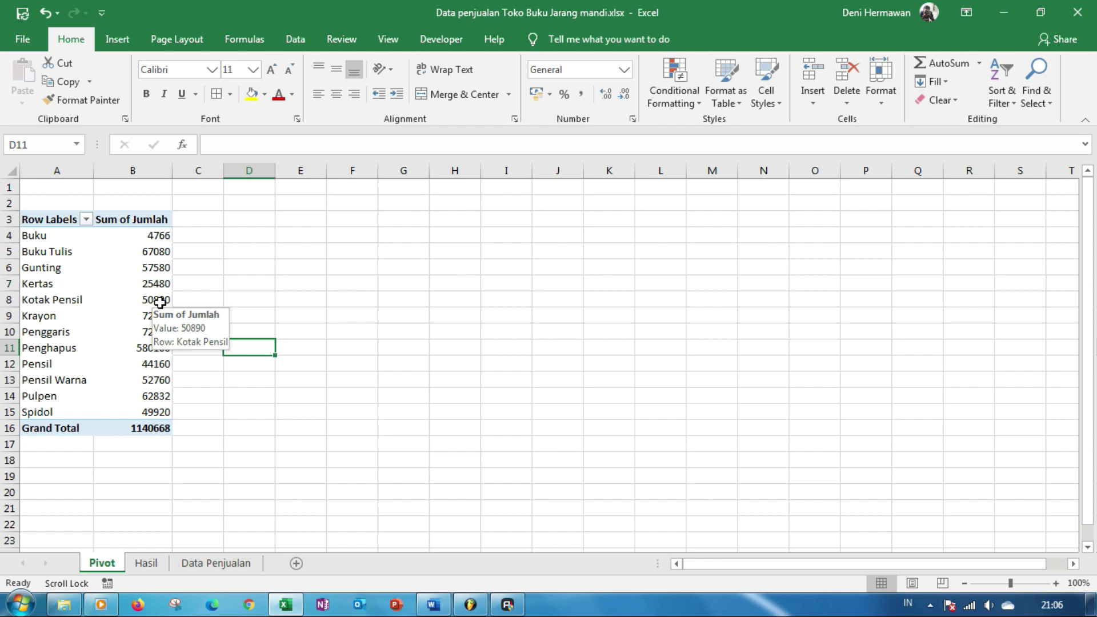
mouse_move(154, 300)
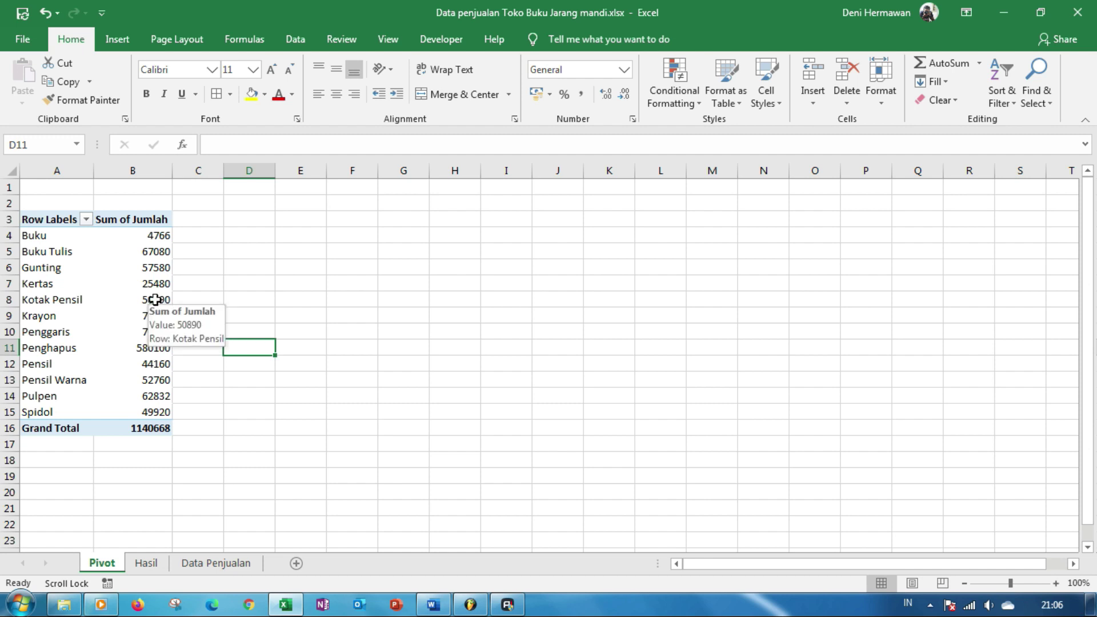
click(154, 300)
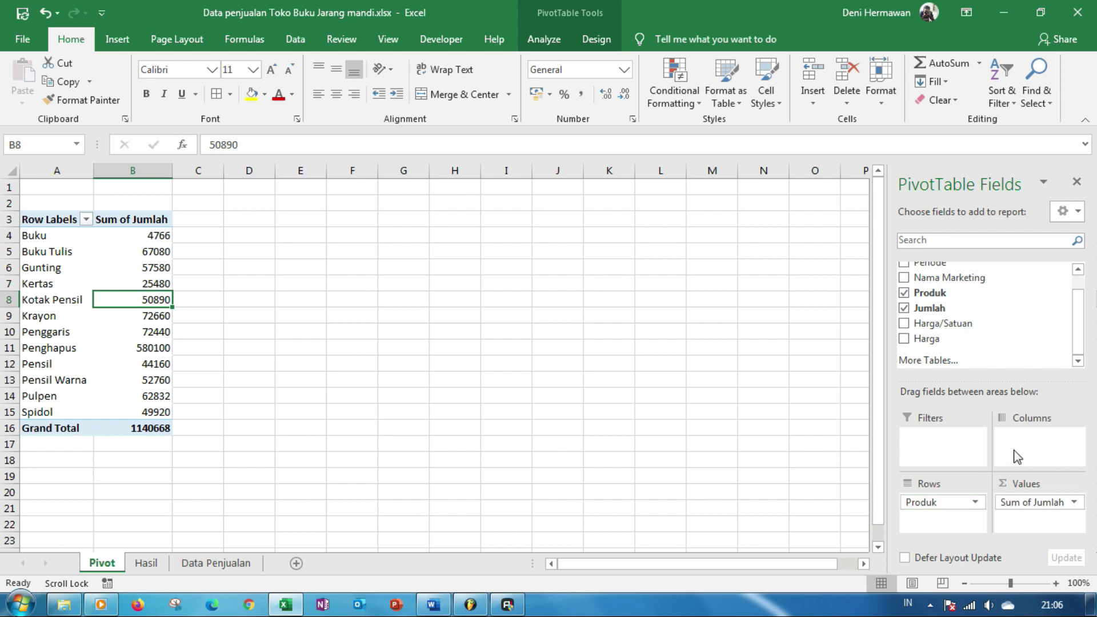
- Remove the Produk field from the PivotTable rows
click(976, 503)
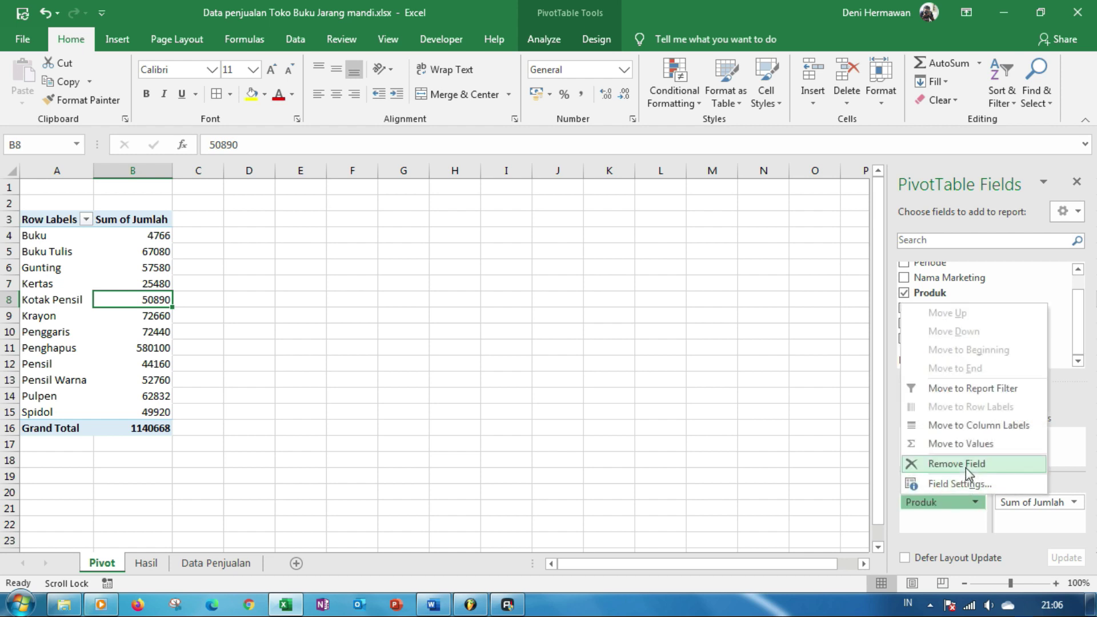
click(966, 464)
click(791, 484)
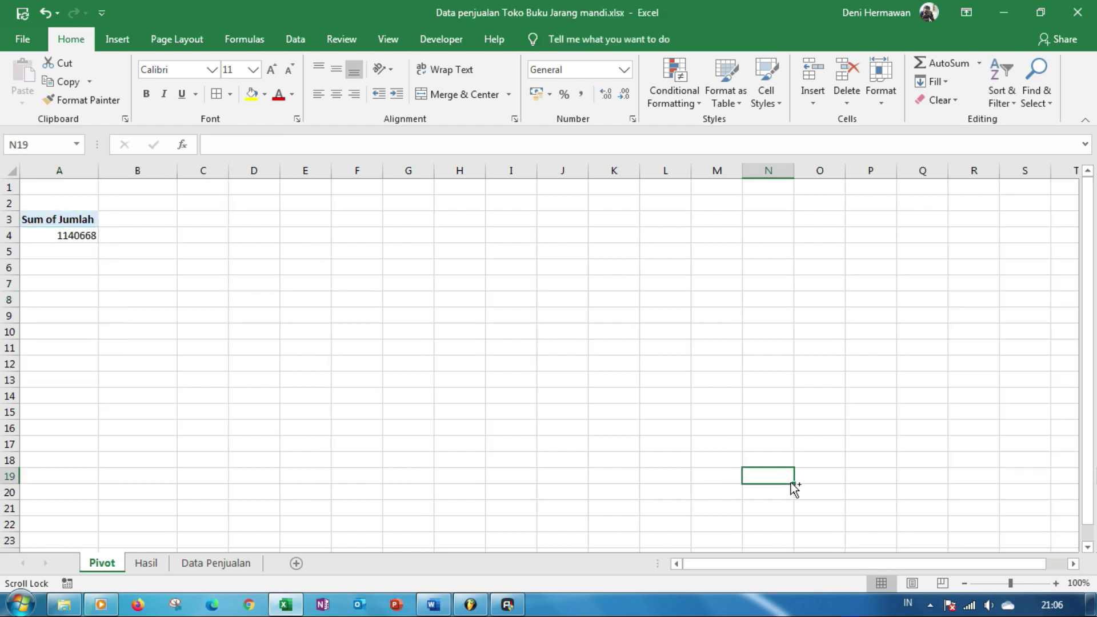
key(ctrl+z)
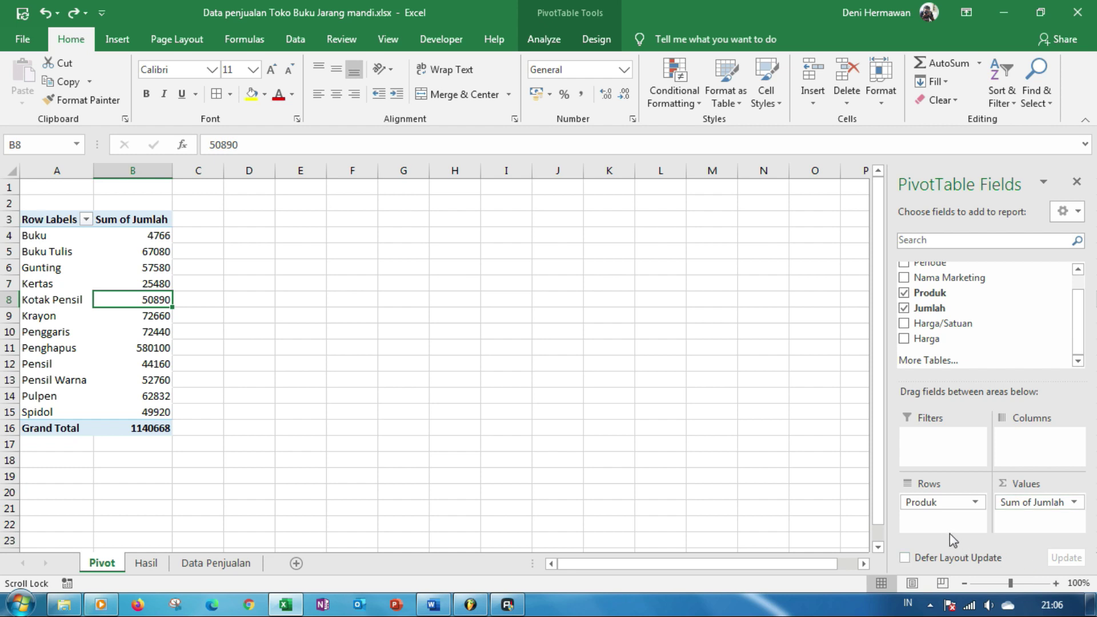
drag(938, 502, 731, 480)
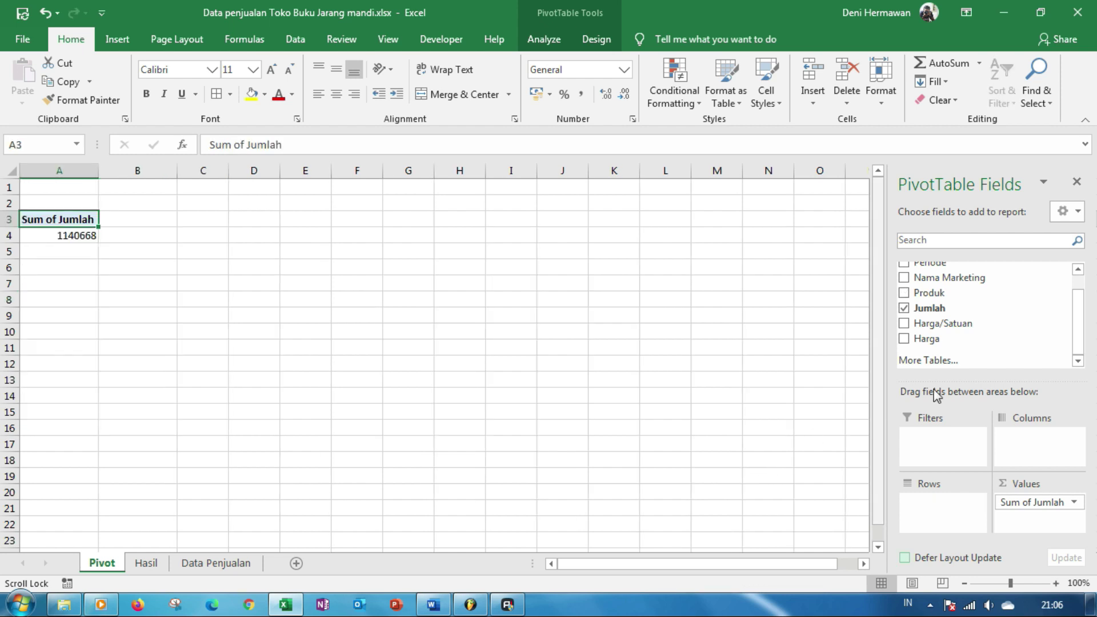
- Add Nama Marketing to Rows so each salesperson shows their Sum of Jumlah
drag(1084, 325, 1086, 306)
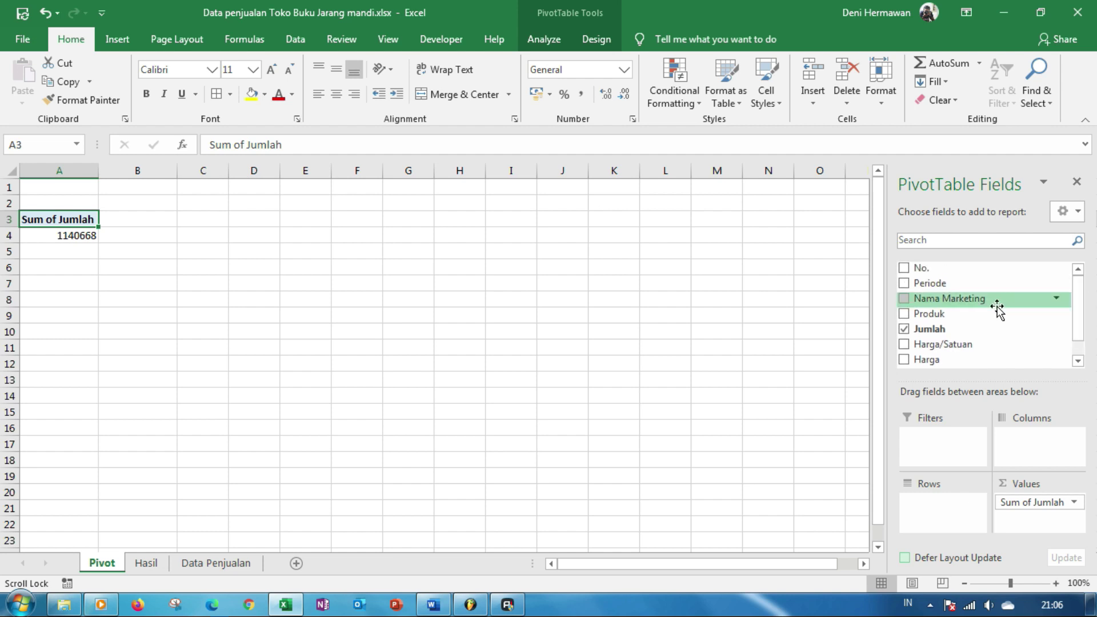
drag(962, 302, 952, 525)
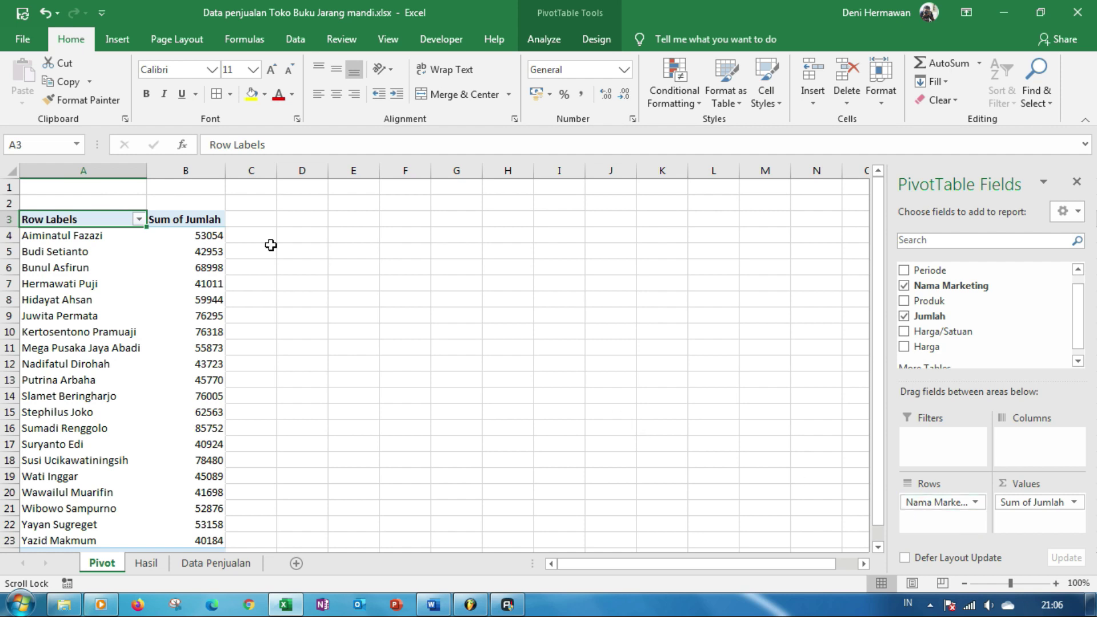
click(284, 284)
scroll(243, 288, down, 4)
scroll(244, 290, up, 4)
scroll(186, 277, down, 4)
scroll(184, 276, up, 4)
click(186, 293)
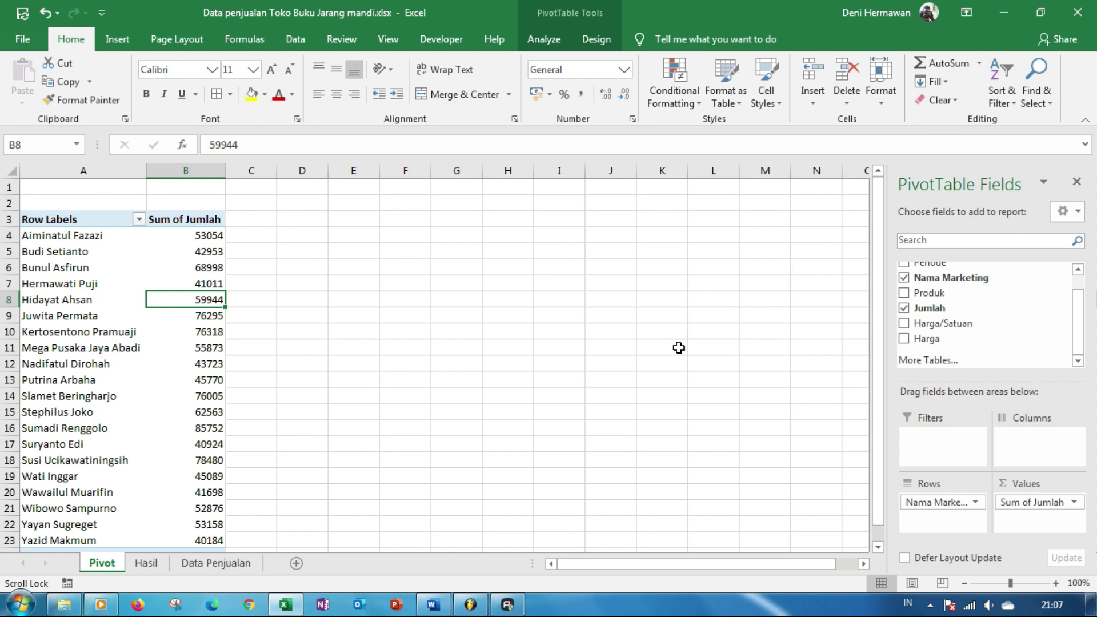
- Change the Jumlah value field's summary from Sum to Count in Value Field Settings
click(1076, 503)
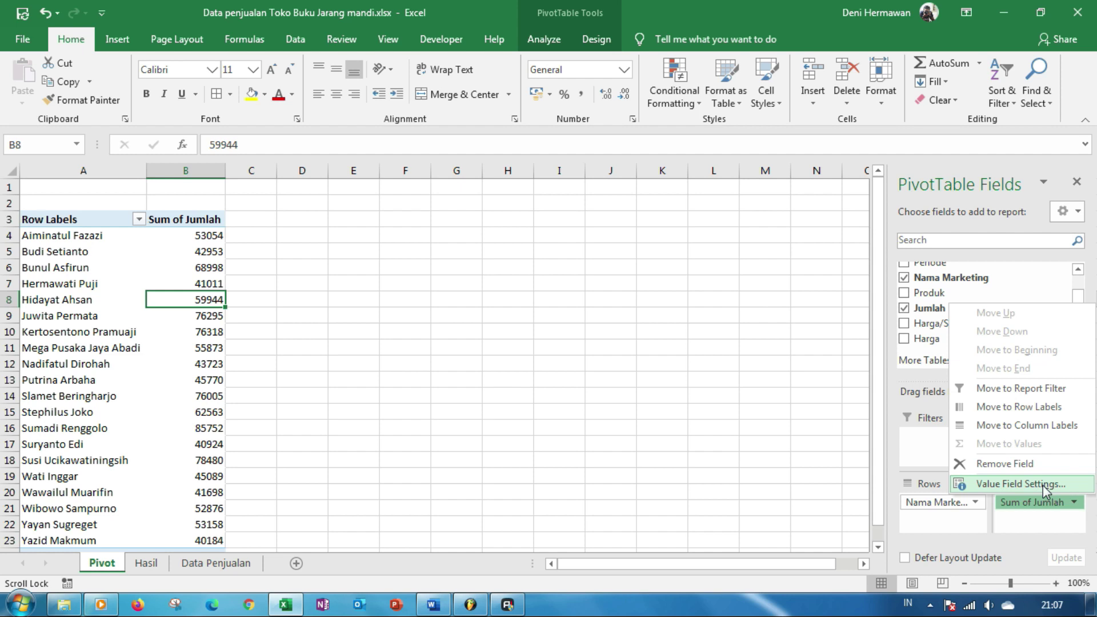
click(1043, 486)
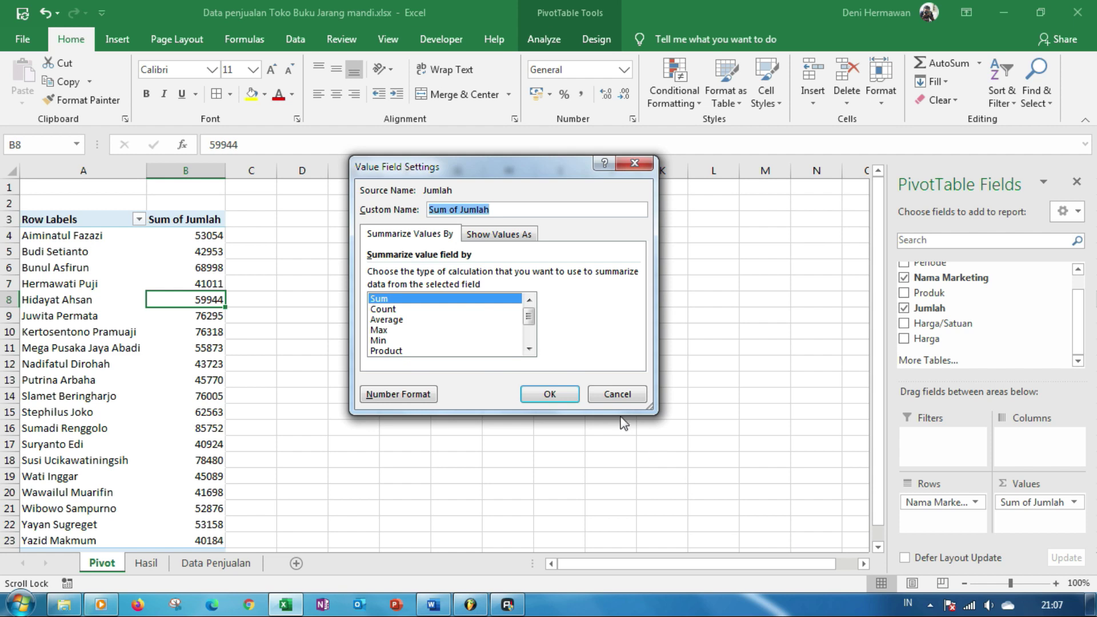
click(400, 311)
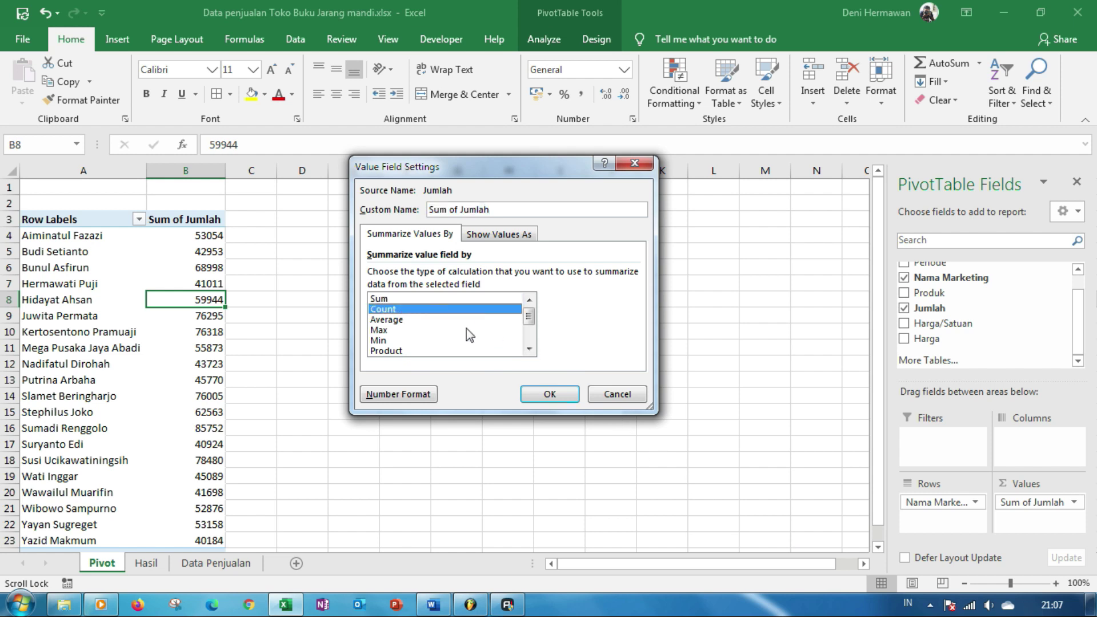
click(550, 394)
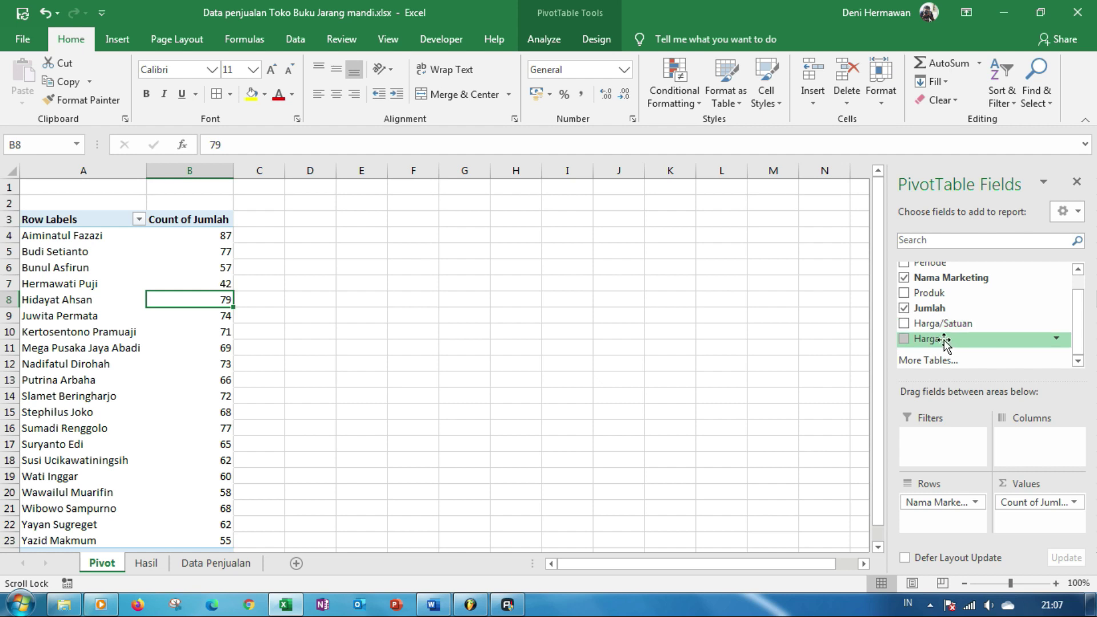
- Add Sum of Harga to the values and copy the whole PivotTable A3:C24 for the Hasil sheet
drag(944, 340, 1037, 519)
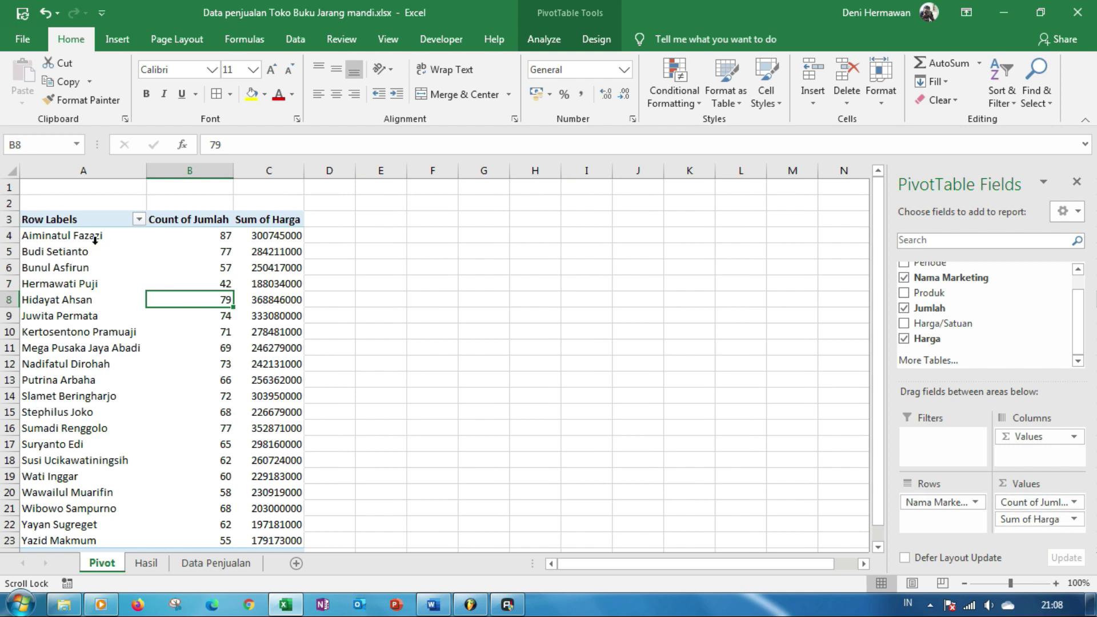
mouse_move(90, 219)
mouse_down()
mouse_move(256, 575)
mouse_move(245, 516)
mouse_up()
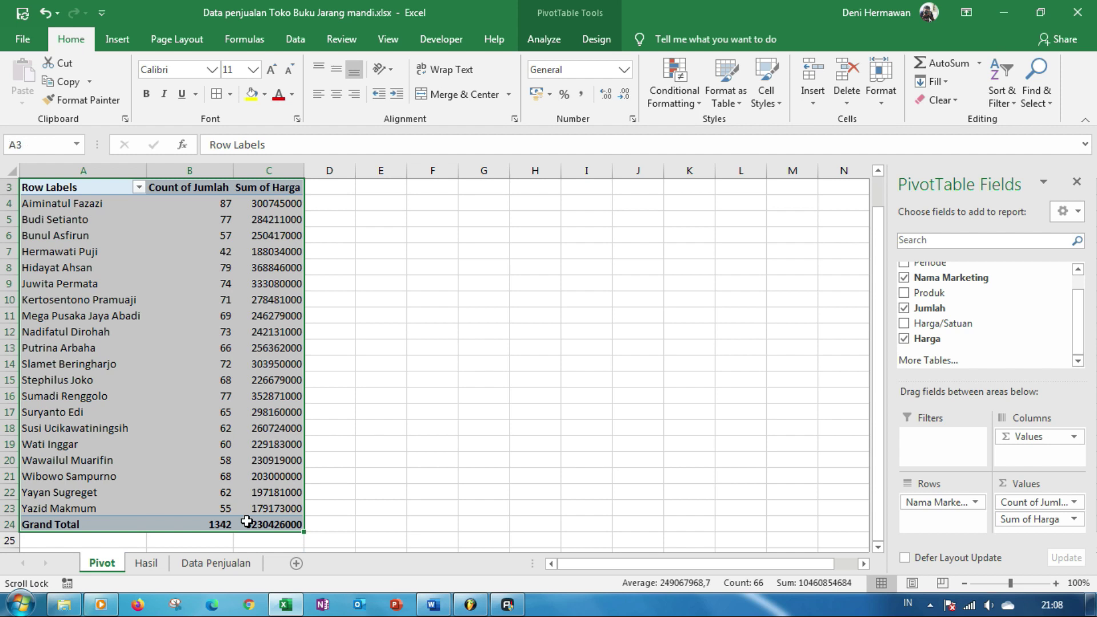
scroll(246, 516, up, 1)
scroll(245, 516, down, 1)
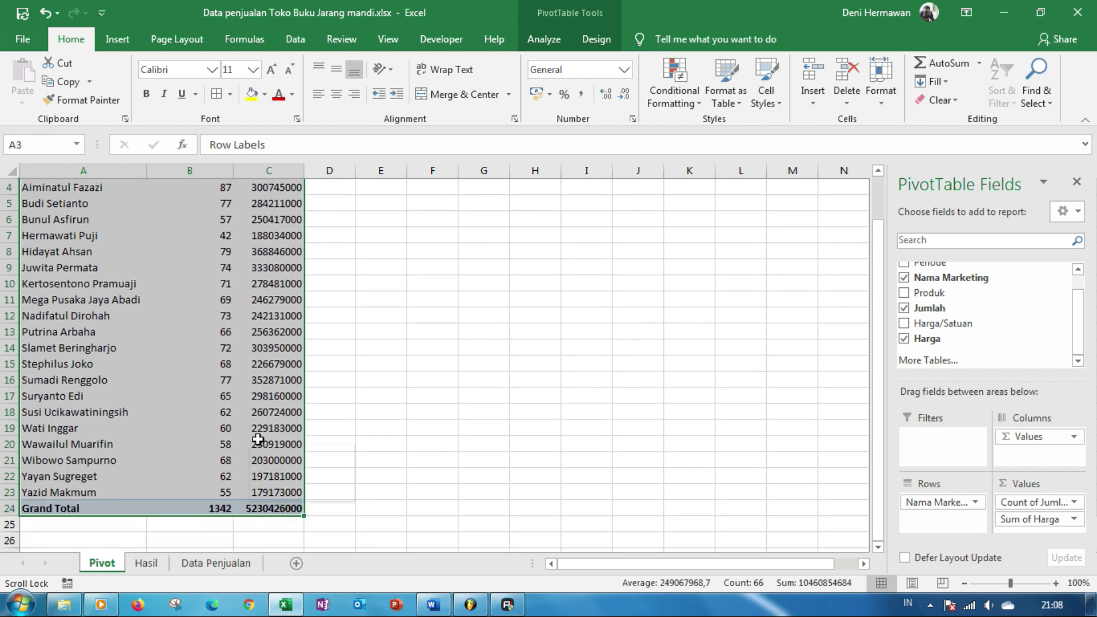
key(ctrl+c)
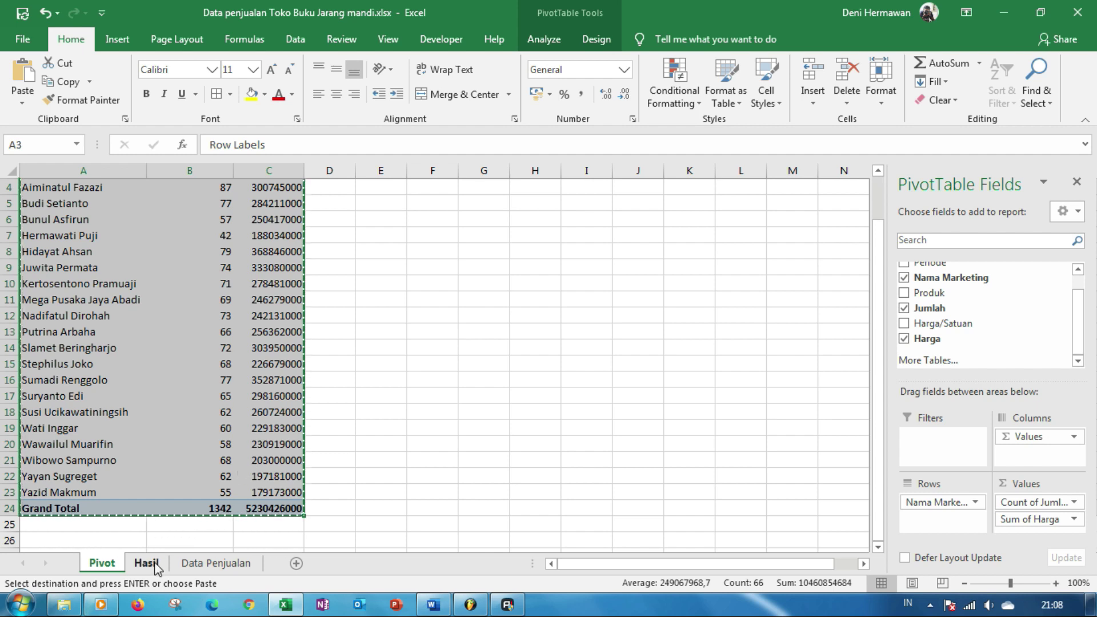
click(147, 563)
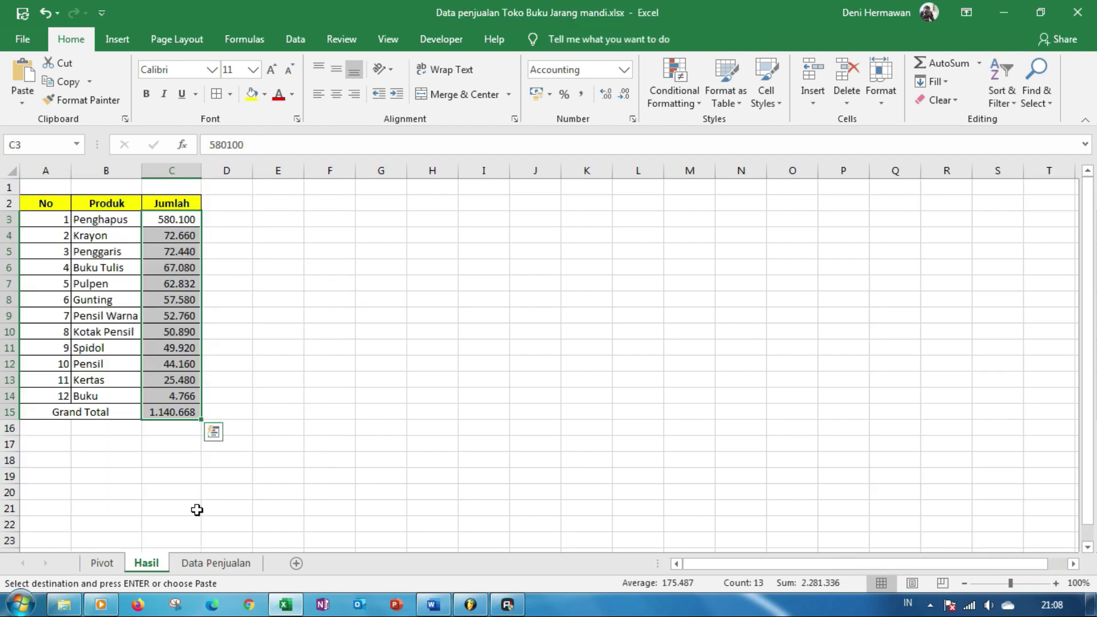
- Paste the pivot's marketing data as values at G2 and autofit columns G to I
click(389, 205)
right_click(390, 209)
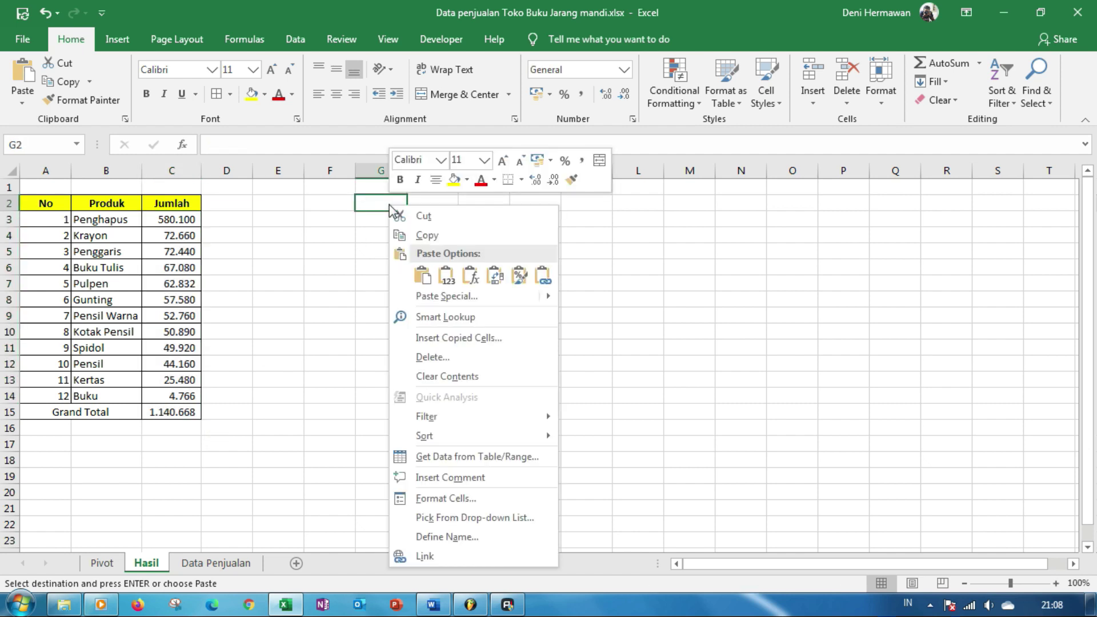
click(446, 276)
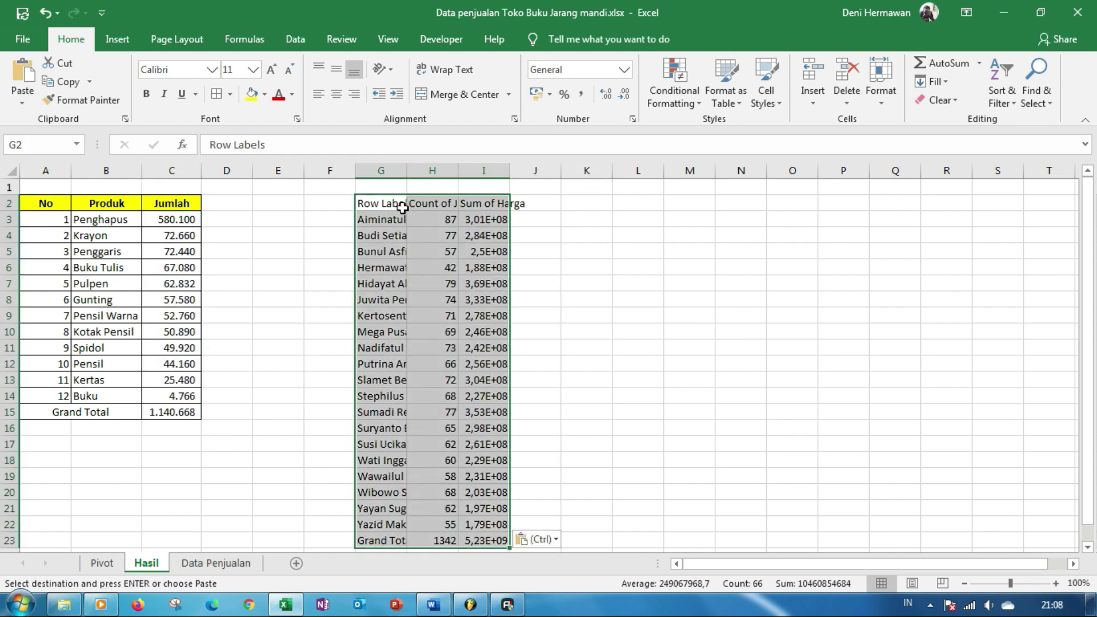
double_click(407, 171)
double_click(533, 171)
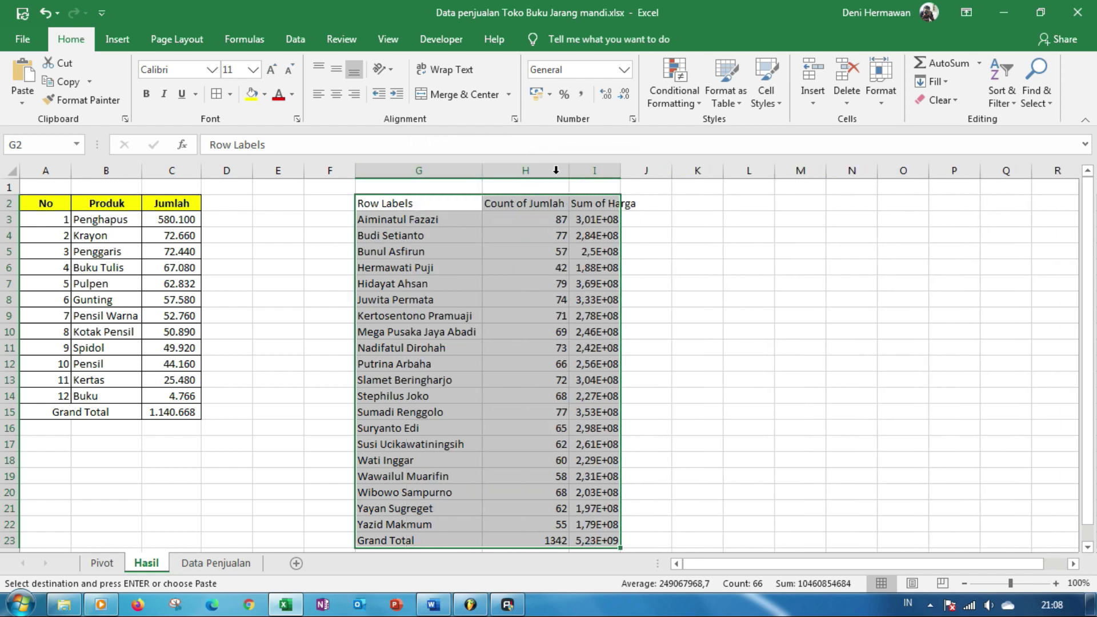
double_click(622, 170)
click(449, 202)
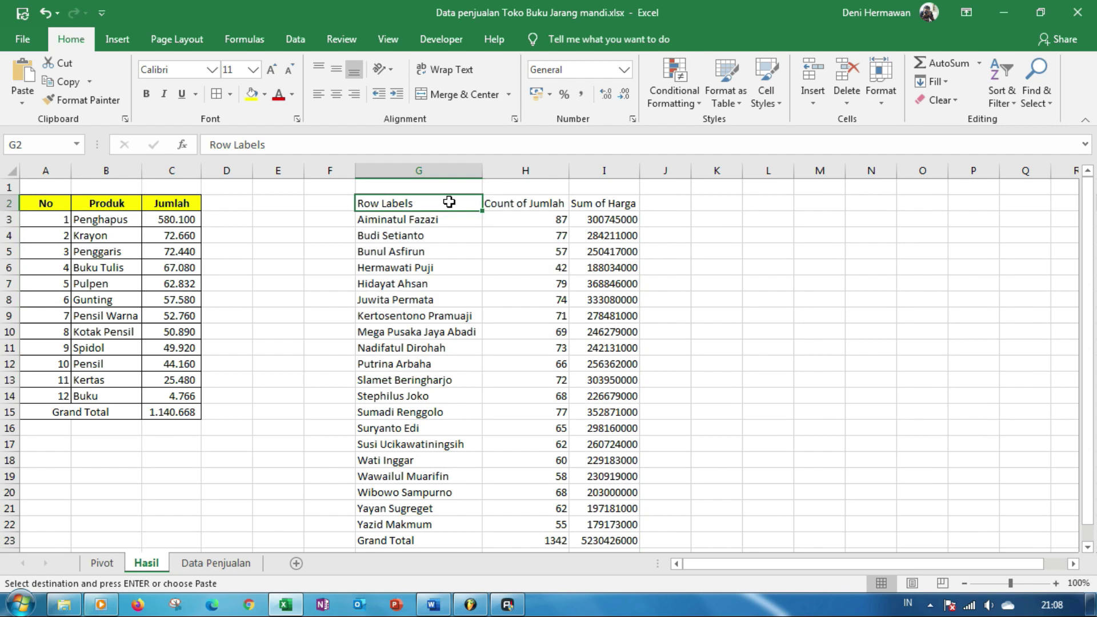
- Add a 'No' column in F2 numbered 1 to 21 down to row 23
click(336, 200)
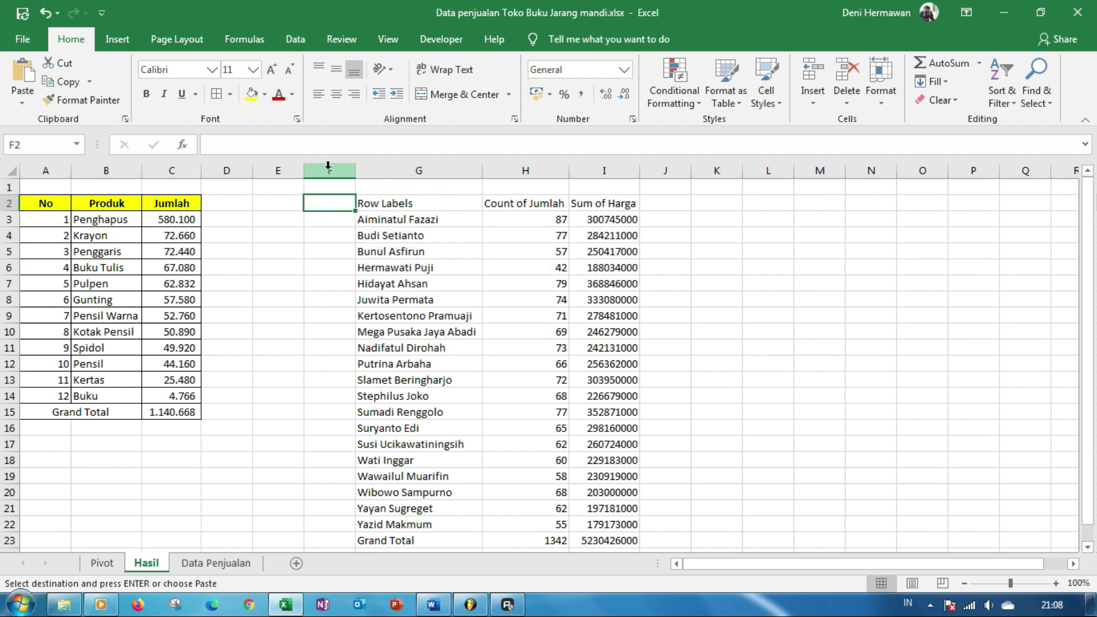
text(N)
key(Return)
text(1)
key(Return)
text(2)
key(Return)
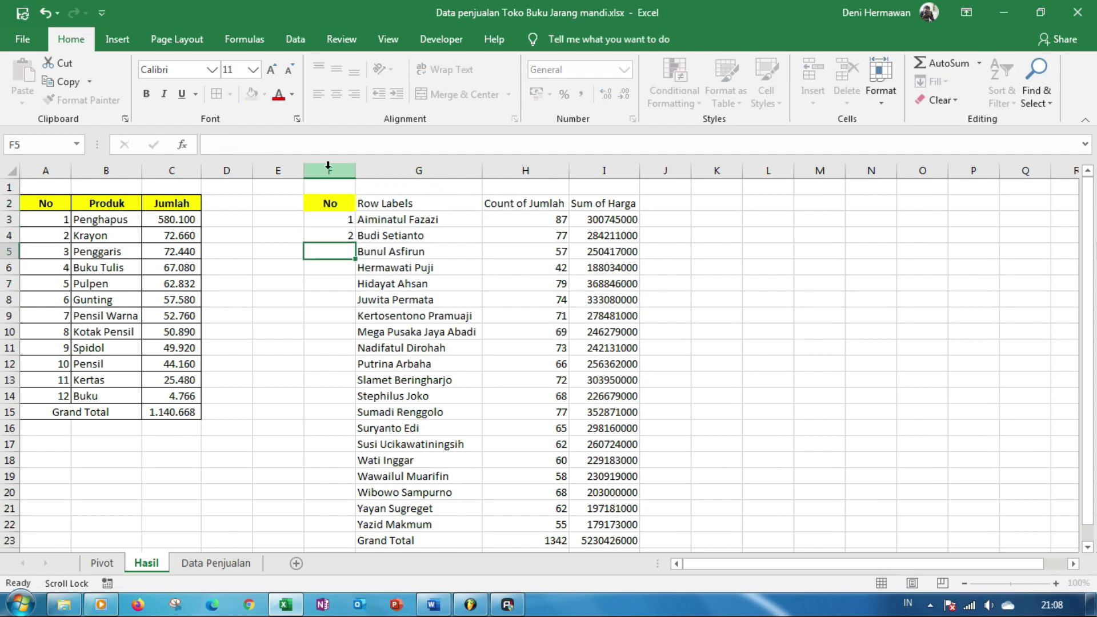
drag(337, 219, 343, 235)
double_click(355, 238)
- Rename the headers in G2:I2 to Marketing, Jumlah and Nominal, then select the table
click(365, 199)
text(Marketing)
key(Tab)
text(Jum)
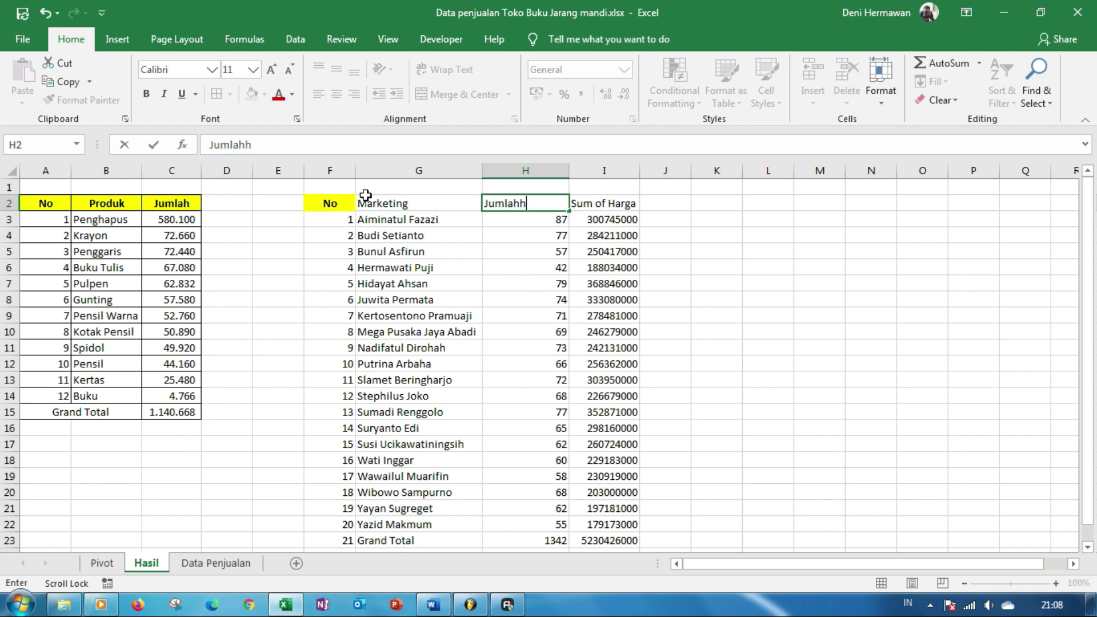
key(Tab)
text(Nominal)
key(ctrl+Return)
key(Return)
click(353, 203)
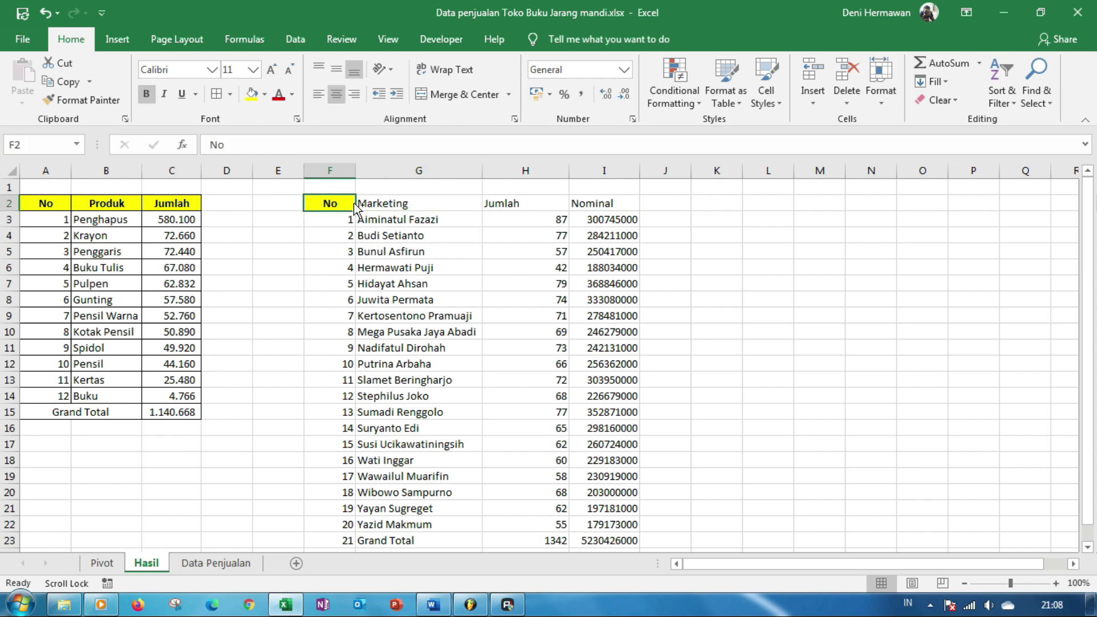
key(ctrl+a)
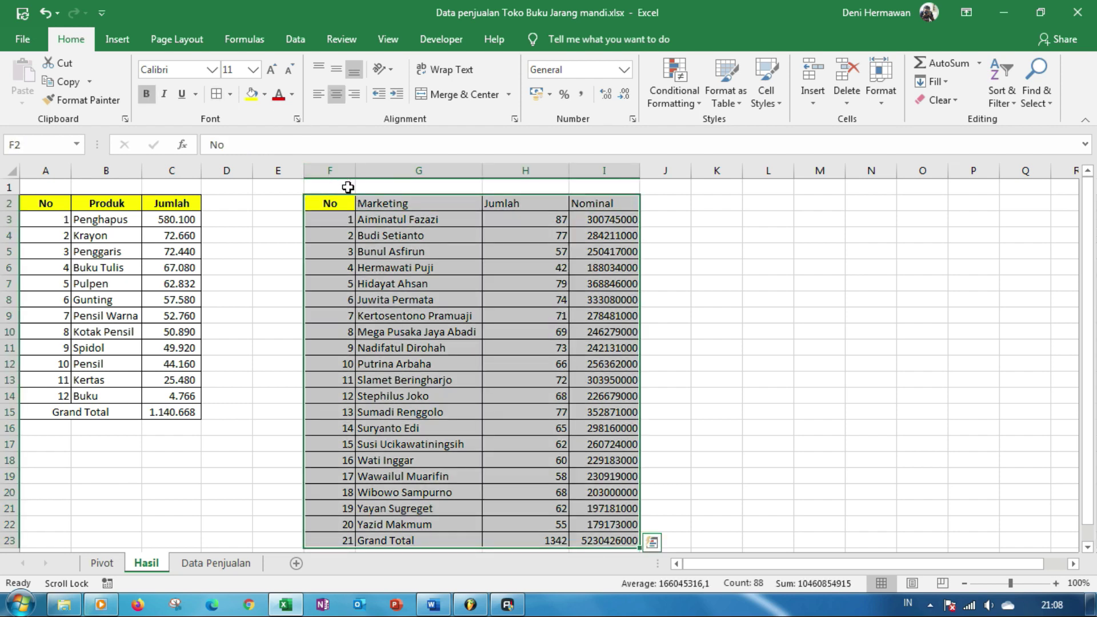
- Custom-sort rows G3:I22 by Nominal (Column I), smallest to largest, then return to the Pivot sheet
drag(394, 214, 606, 460)
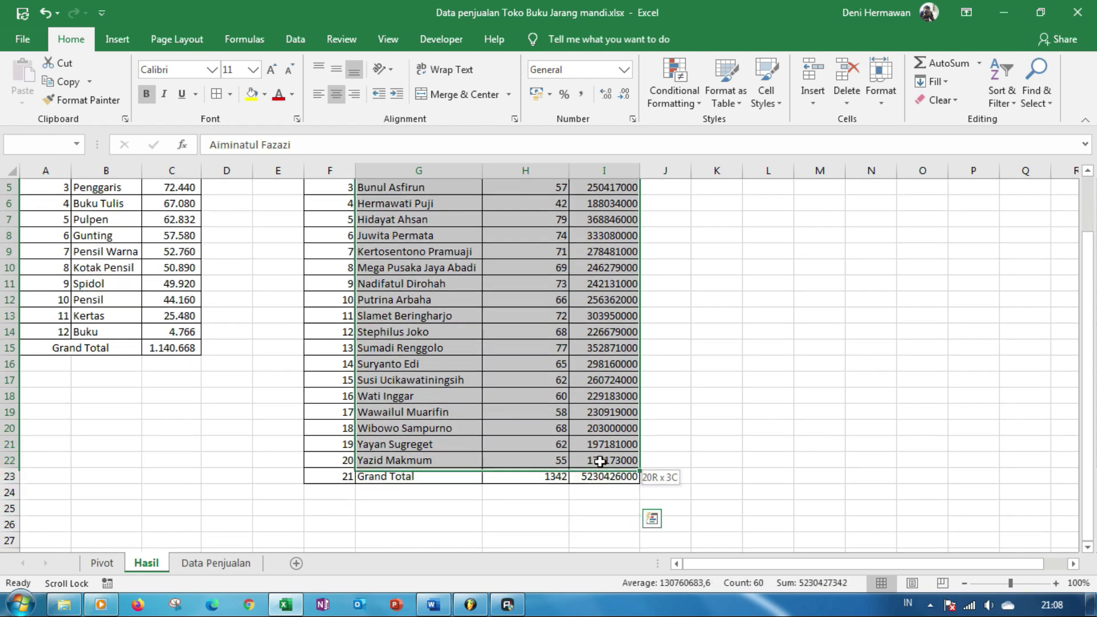
click(1002, 91)
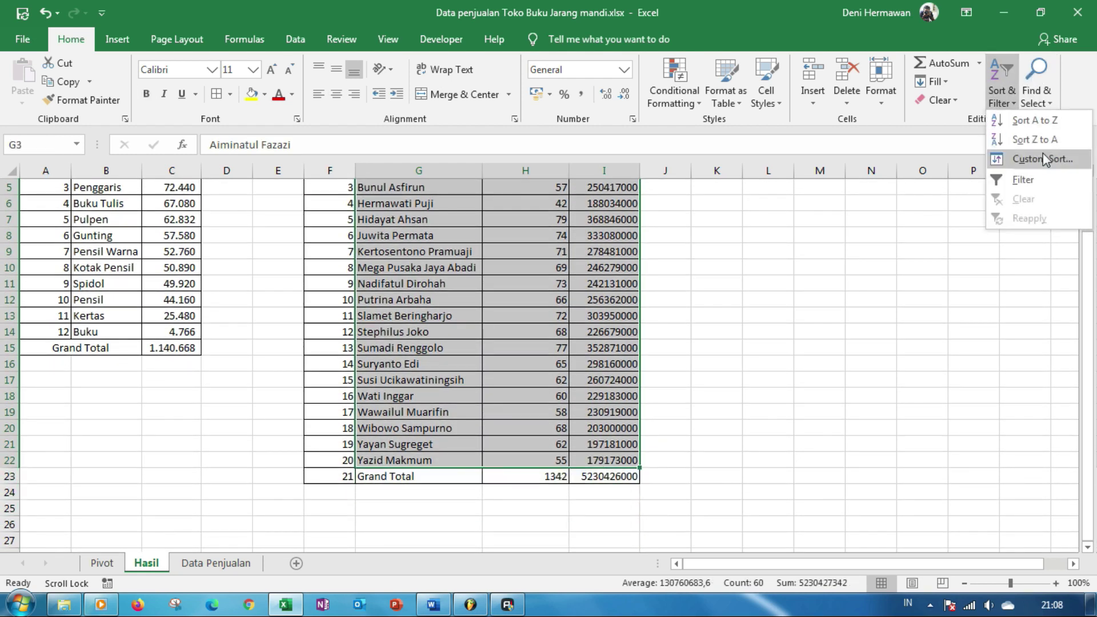
click(1044, 152)
click(413, 264)
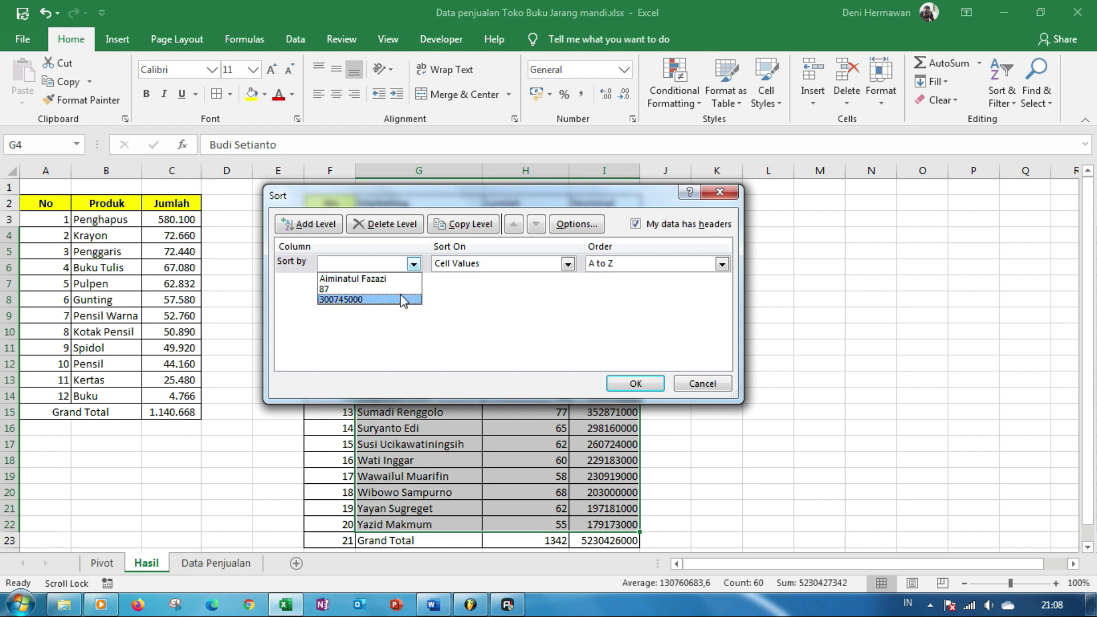
click(415, 302)
click(635, 224)
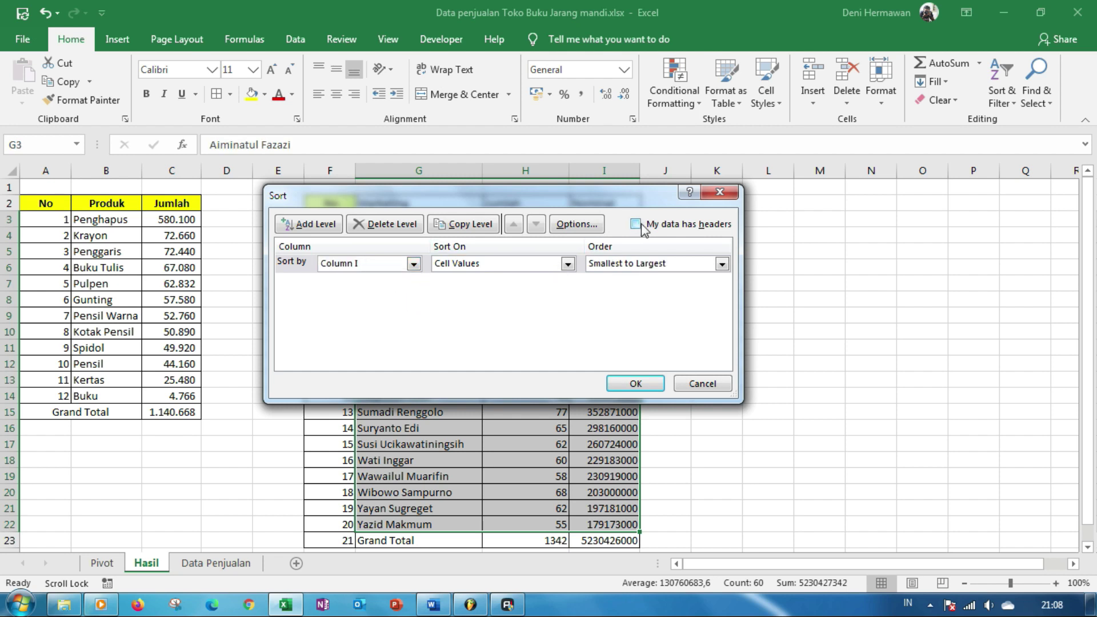
click(636, 224)
click(636, 224)
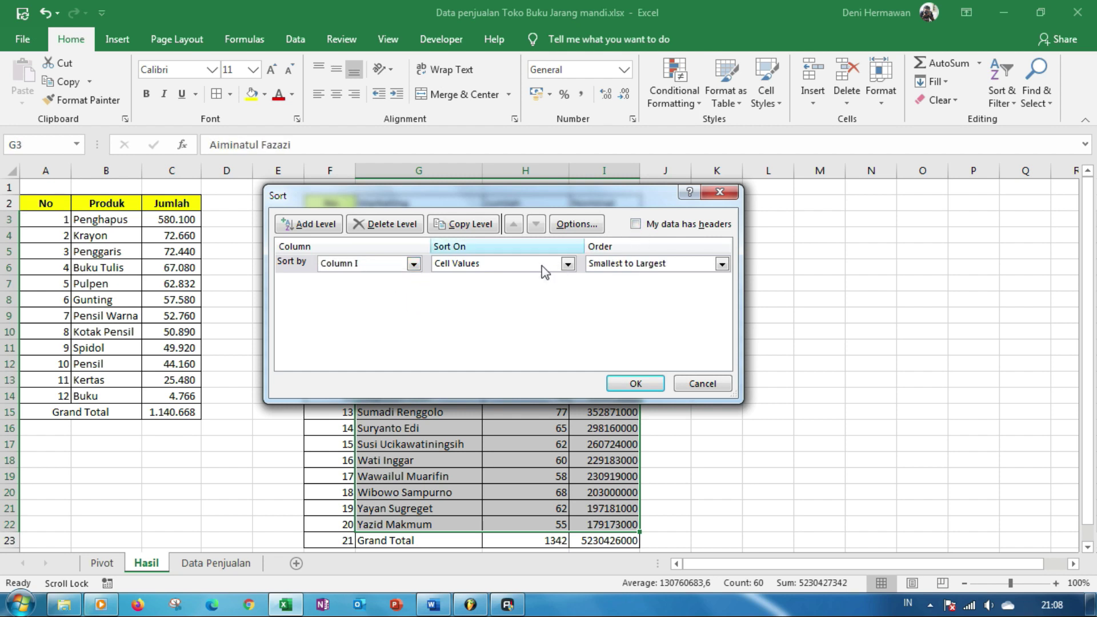
click(634, 382)
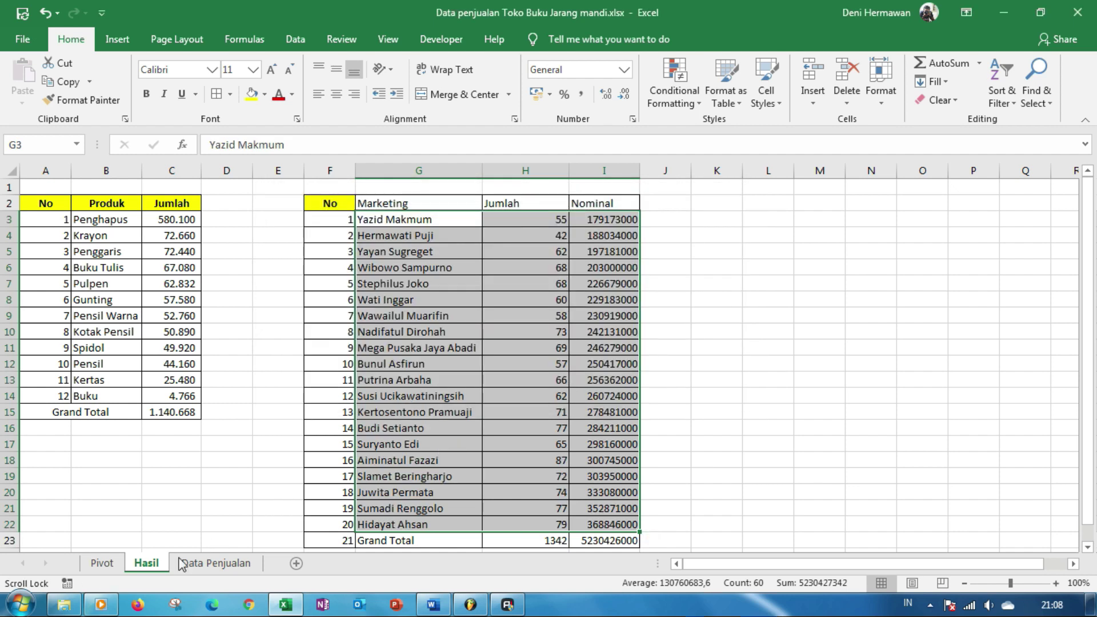
click(103, 563)
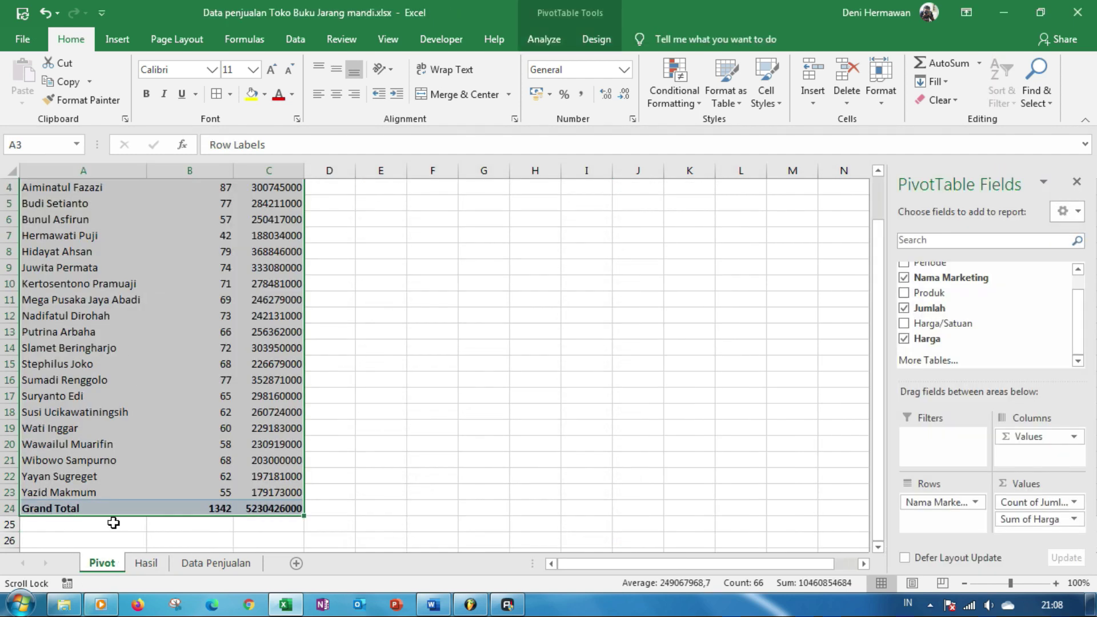
scroll(124, 470, up, 1)
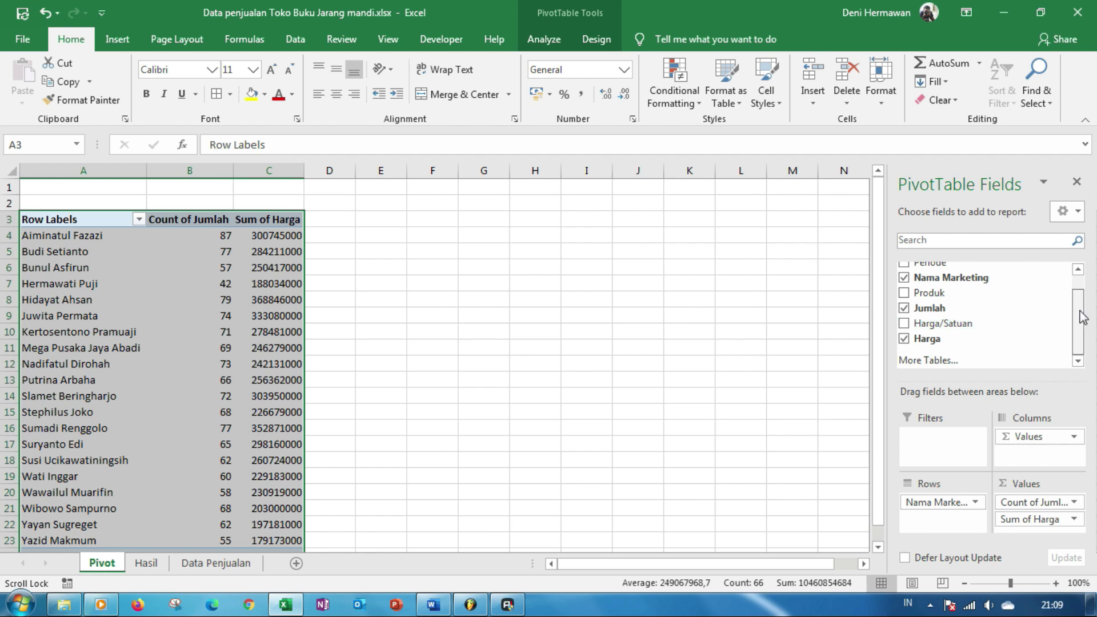
drag(1084, 317, 1083, 296)
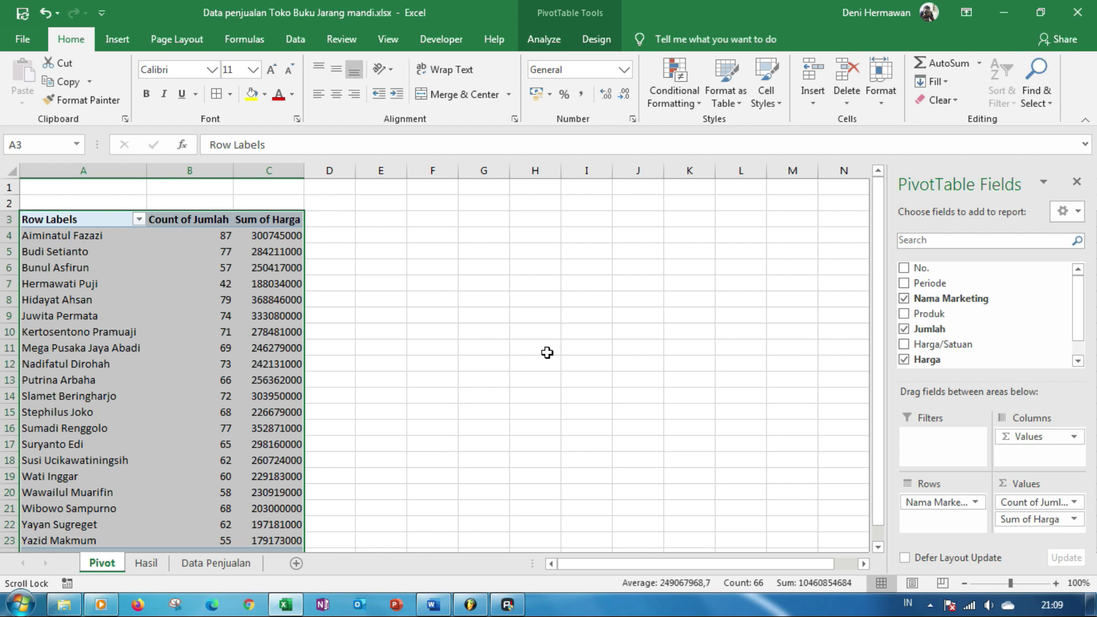
click(376, 329)
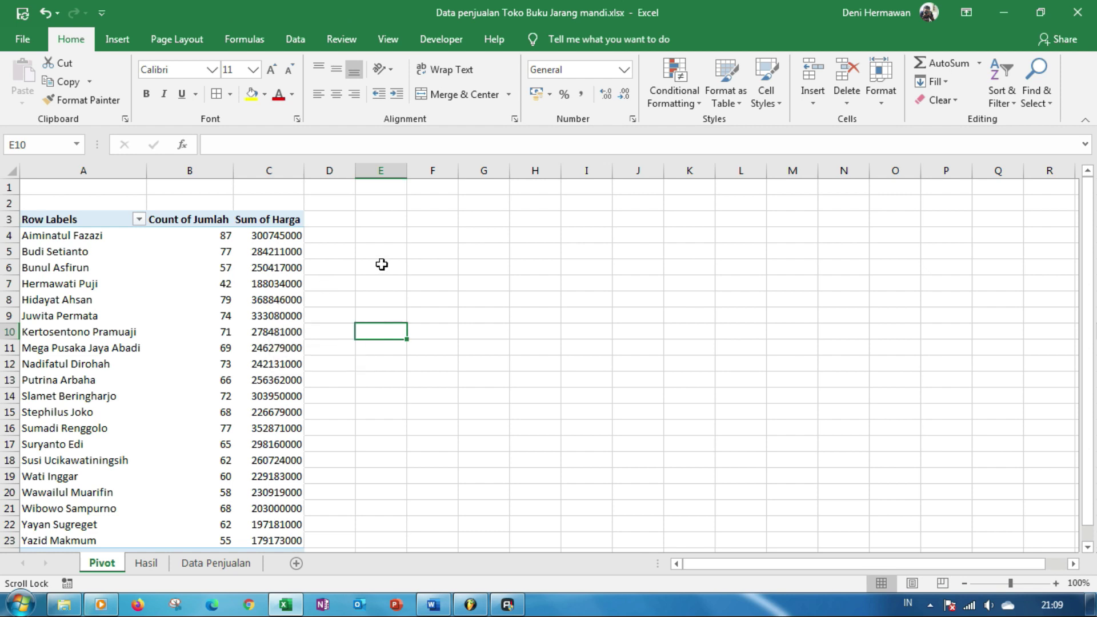
click(246, 302)
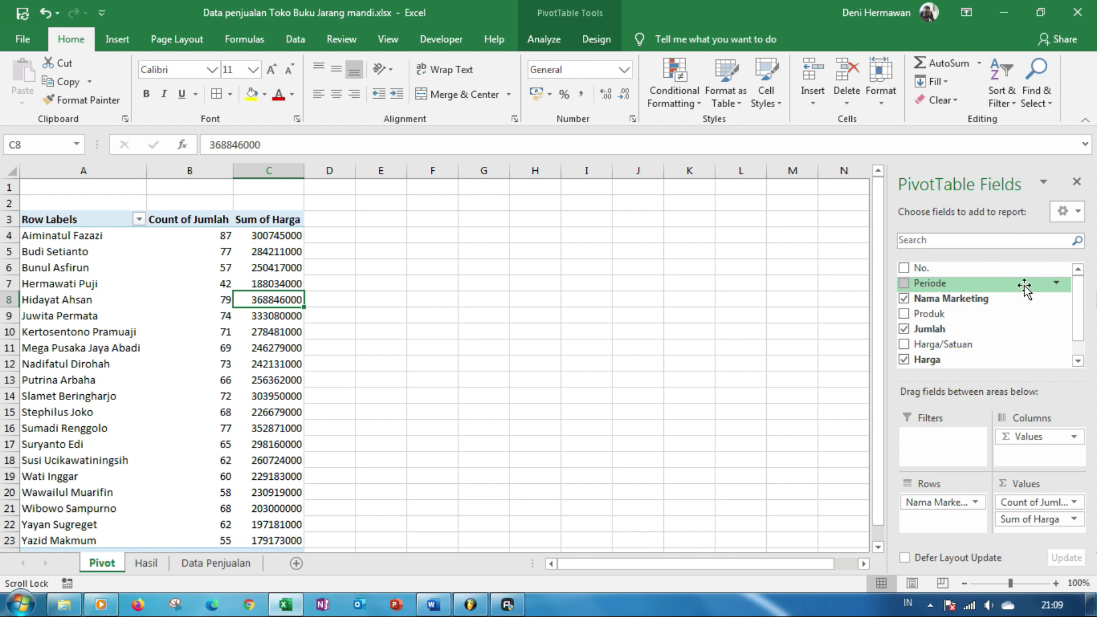
- Move Periode into the pivot's Columns area and Produk into its Filters area
mouse_move(1008, 284)
mouse_down()
mouse_move(1090, 380)
mouse_move(1051, 435)
mouse_up()
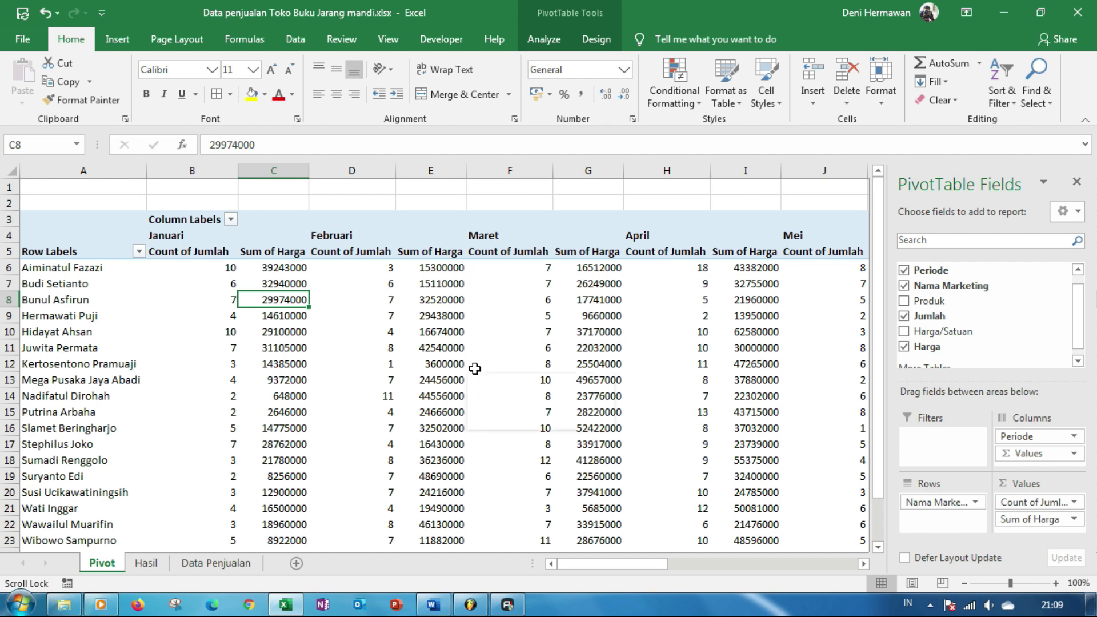
scroll(477, 371, down, 3)
scroll(479, 362, up, 1)
scroll(478, 362, up, 2)
mouse_move(625, 566)
mouse_down()
mouse_move(810, 538)
mouse_move(832, 548)
mouse_move(591, 566)
mouse_up()
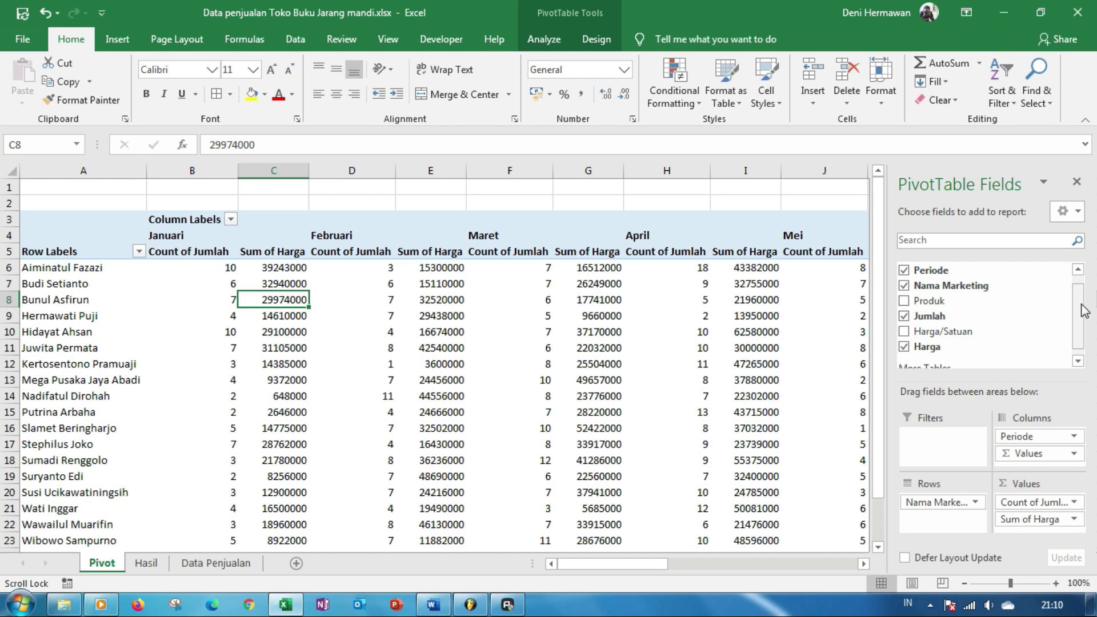
drag(1084, 301, 1084, 284)
mouse_move(937, 314)
mouse_down()
mouse_move(923, 329)
mouse_move(940, 442)
mouse_up()
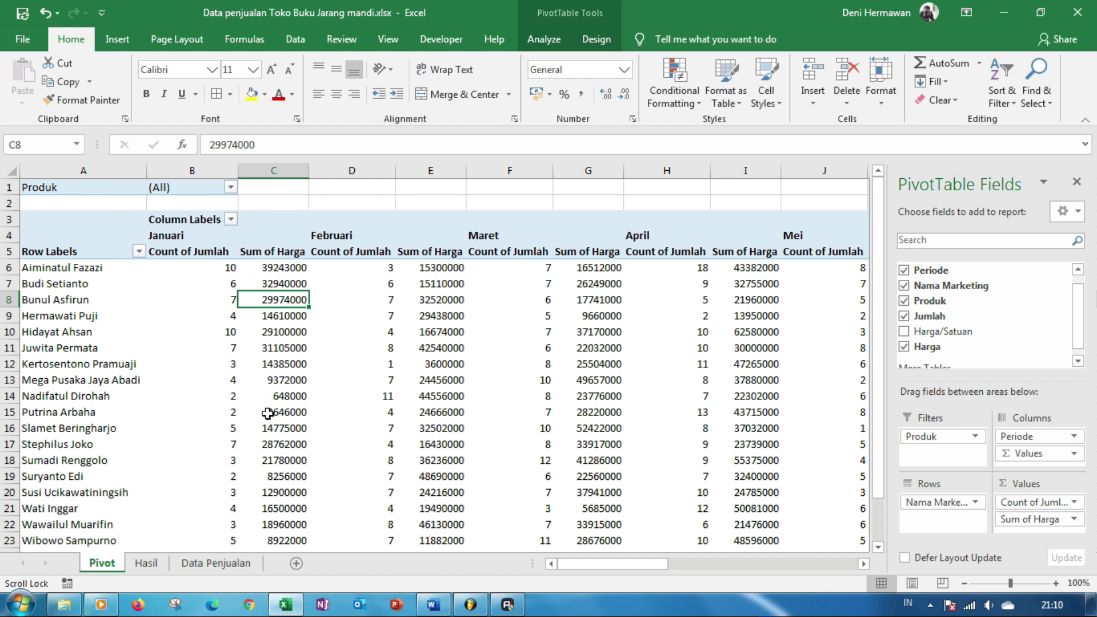
- Filter the pivot's Produk field in B1 to Buku Tulis only and review the results
click(231, 187)
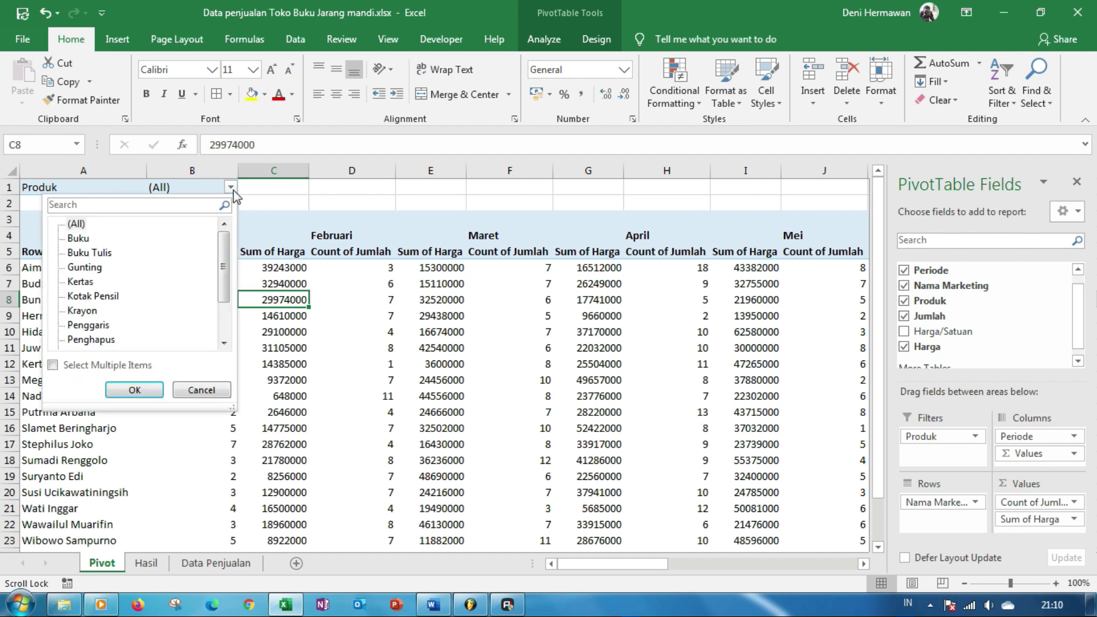
click(53, 365)
click(71, 224)
click(70, 253)
click(134, 389)
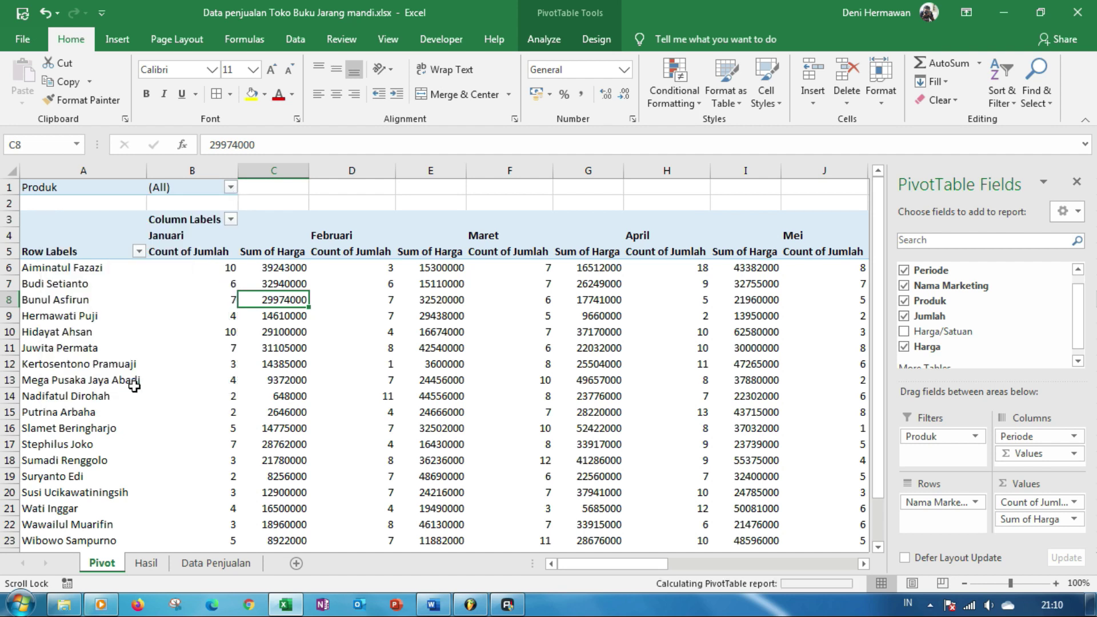
scroll(350, 323, down, 2)
scroll(350, 322, up, 2)
scroll(350, 322, down, 1)
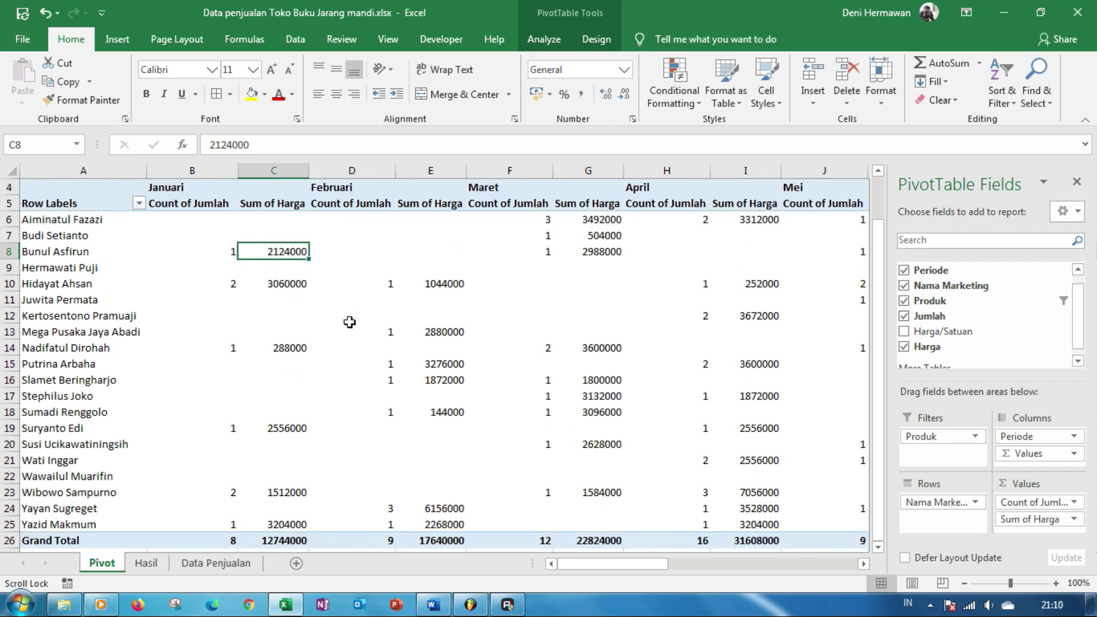
scroll(348, 321, up, 1)
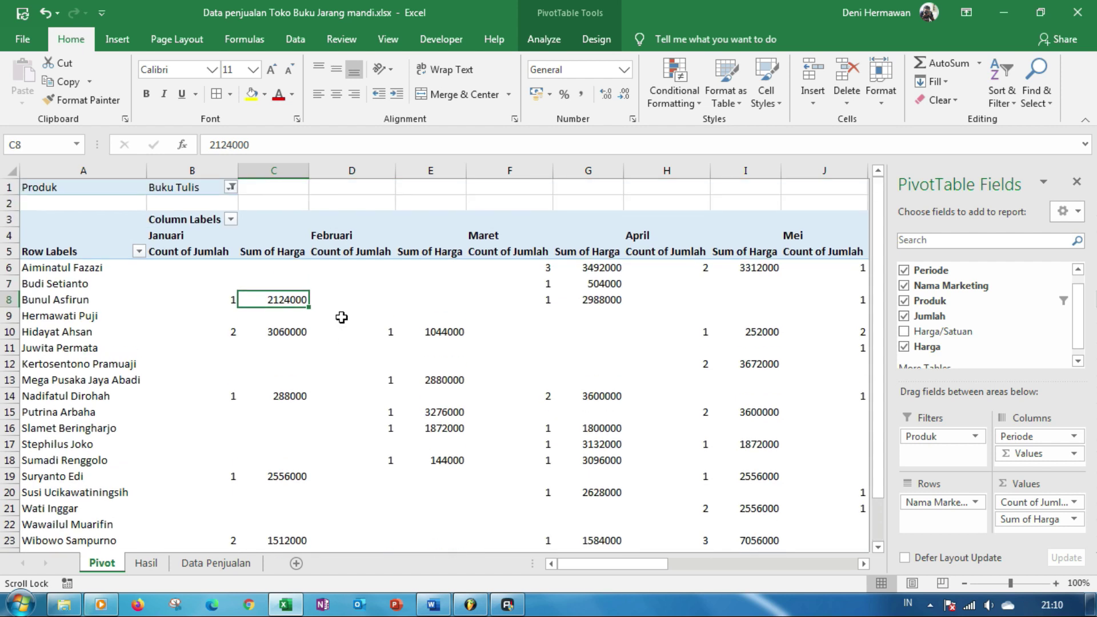
mouse_move(634, 564)
mouse_down()
mouse_move(770, 549)
mouse_move(843, 560)
mouse_move(569, 564)
mouse_up()
- Limit the pivot's Periode column labels to Oktober, November and Desember
click(230, 219)
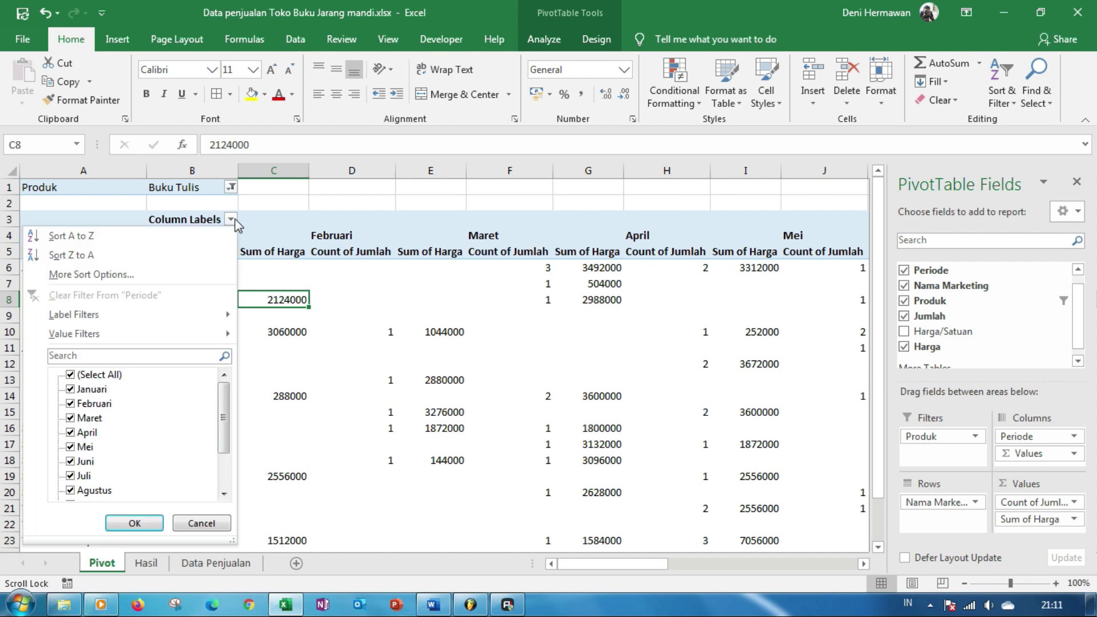
click(70, 375)
drag(224, 422, 224, 489)
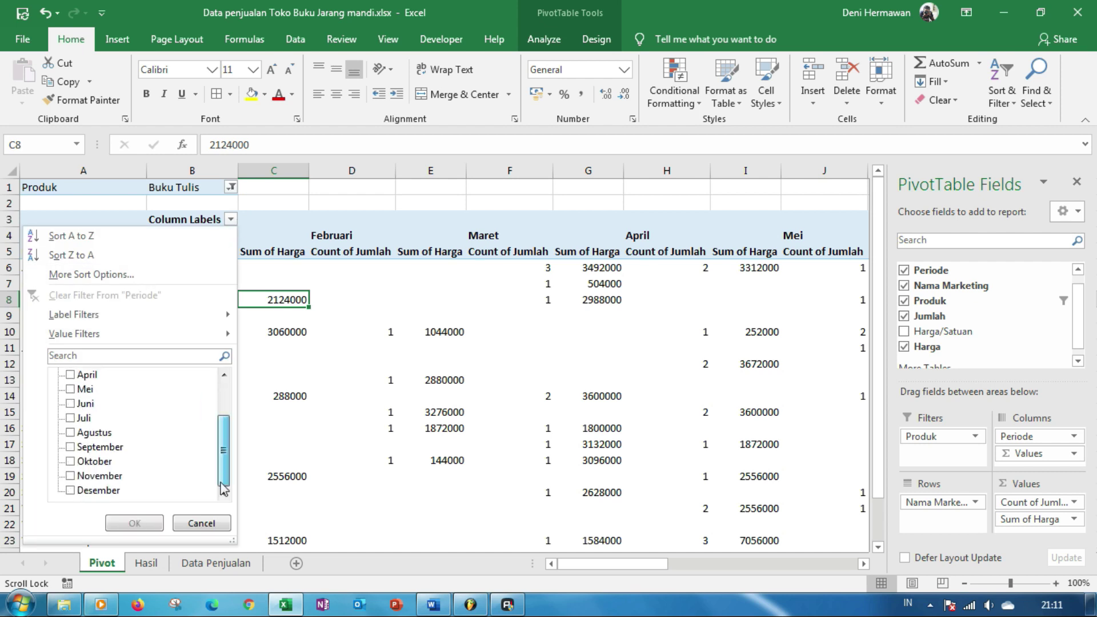
click(71, 462)
click(71, 476)
click(71, 490)
click(124, 522)
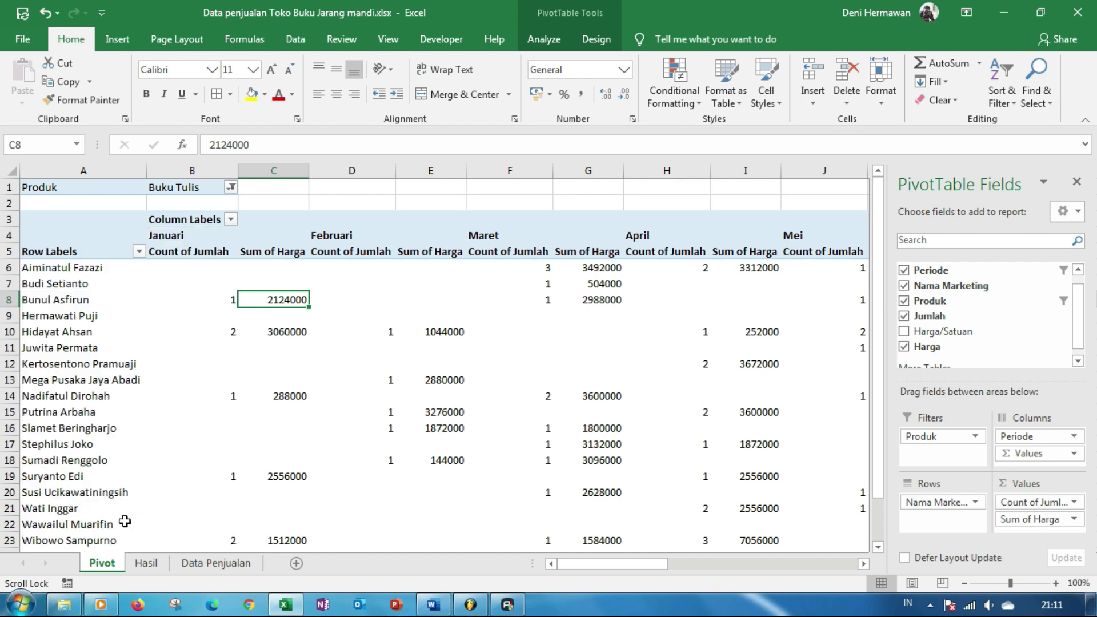